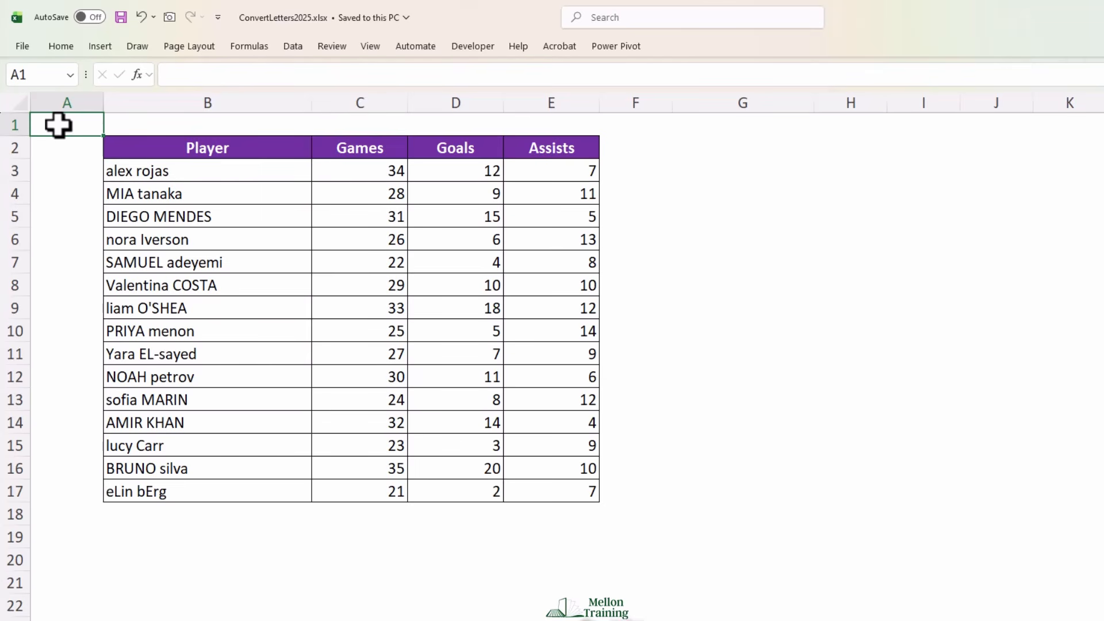
Enter the formula =UPPER(B3) in cell G3 to convert the first player's name to capital letters
click(748, 170)
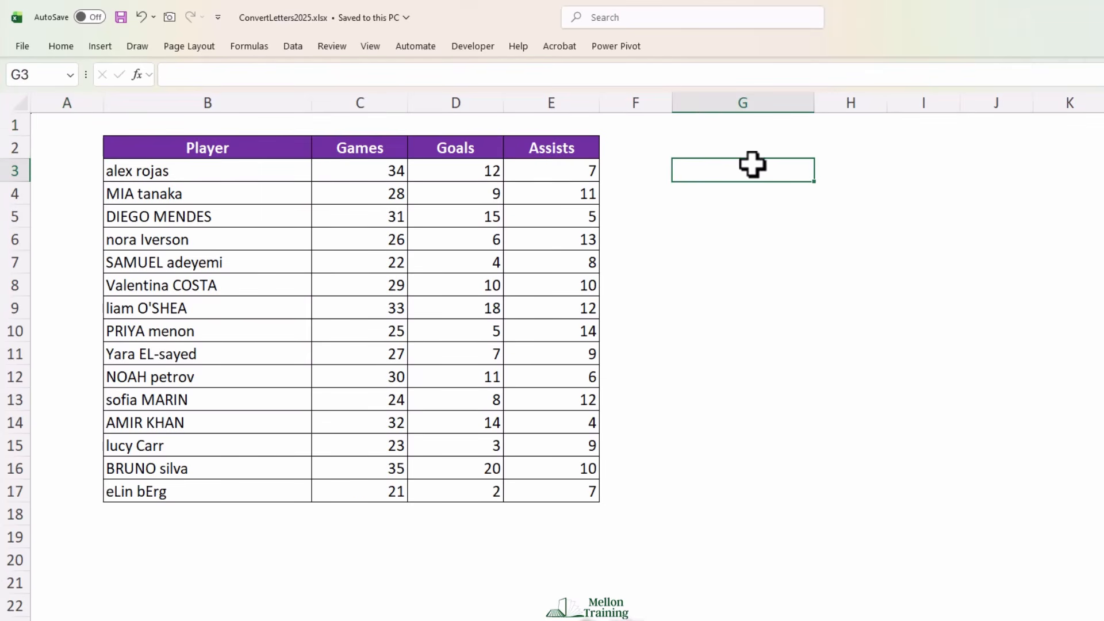
text(=U)
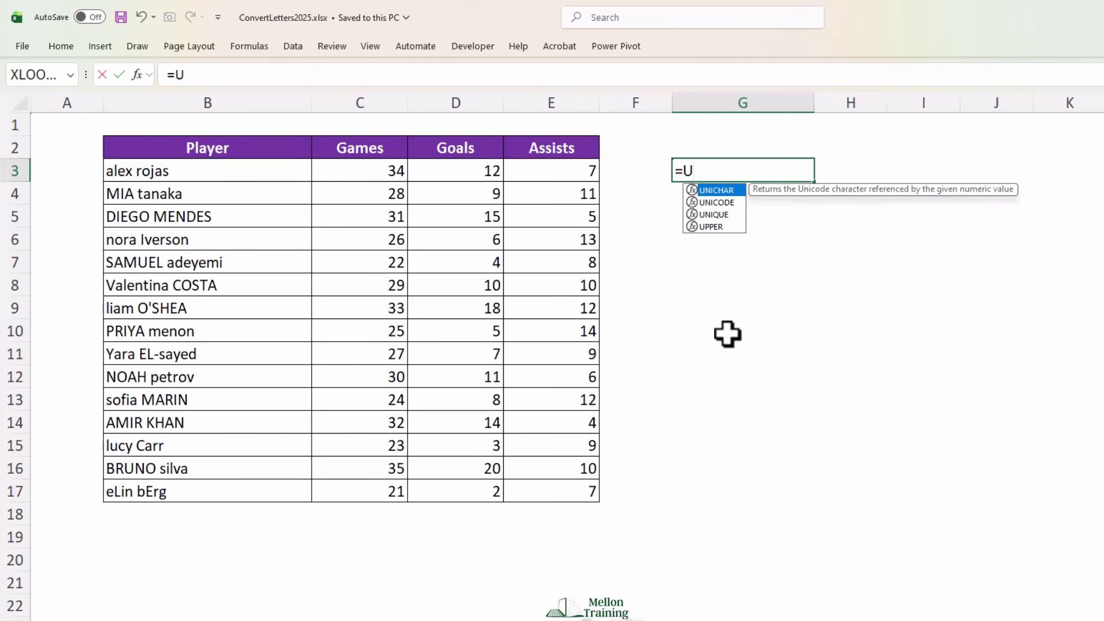
text(PPER)
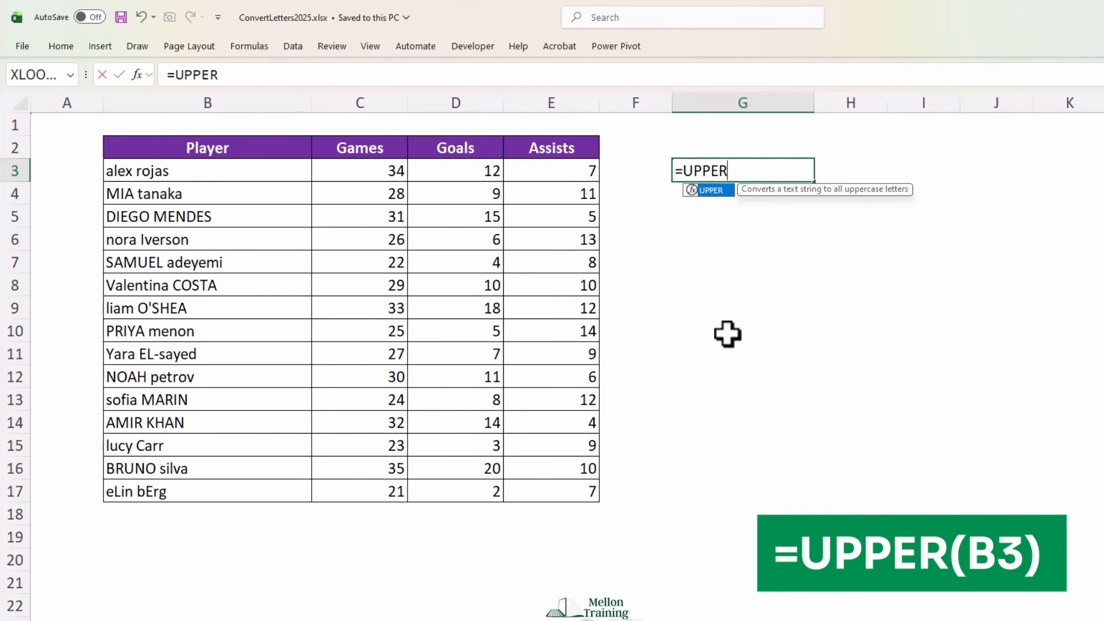
text((B3)
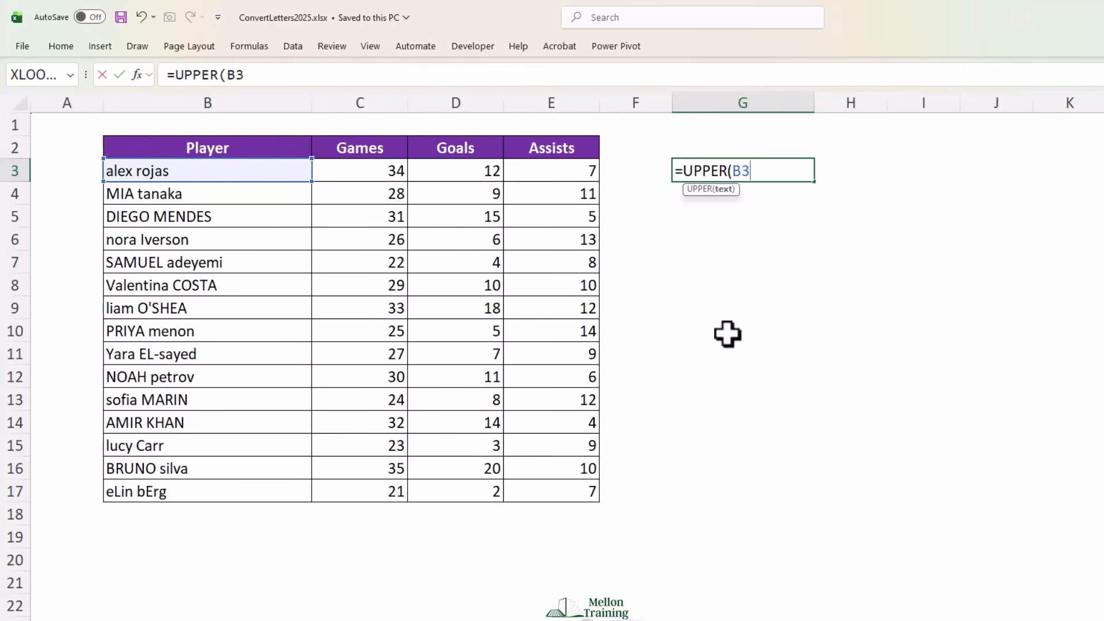
text())
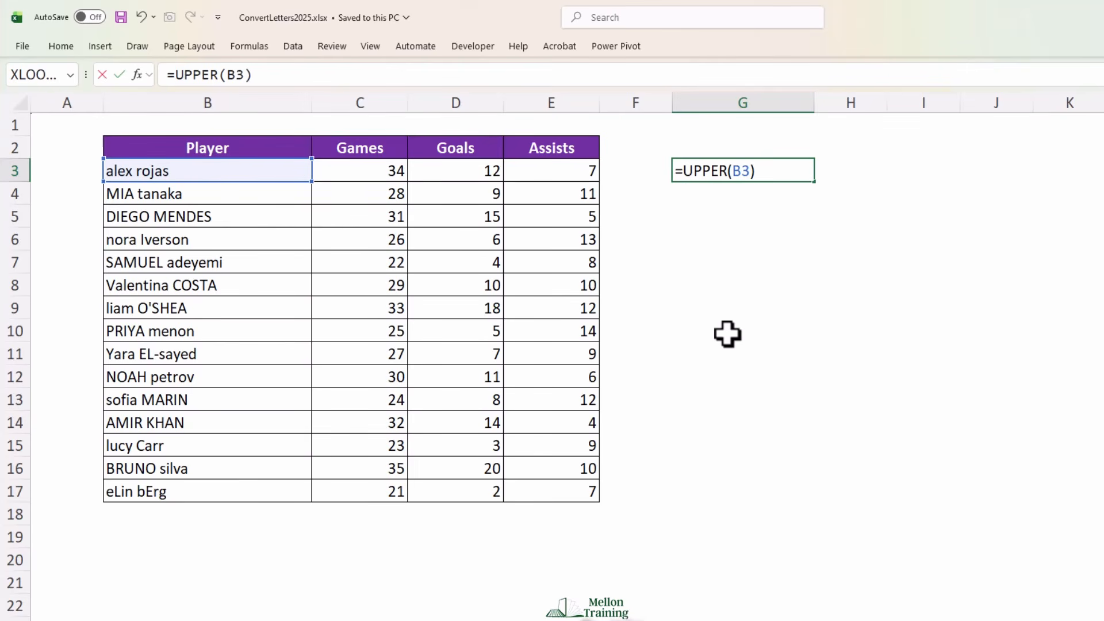
key(Return)
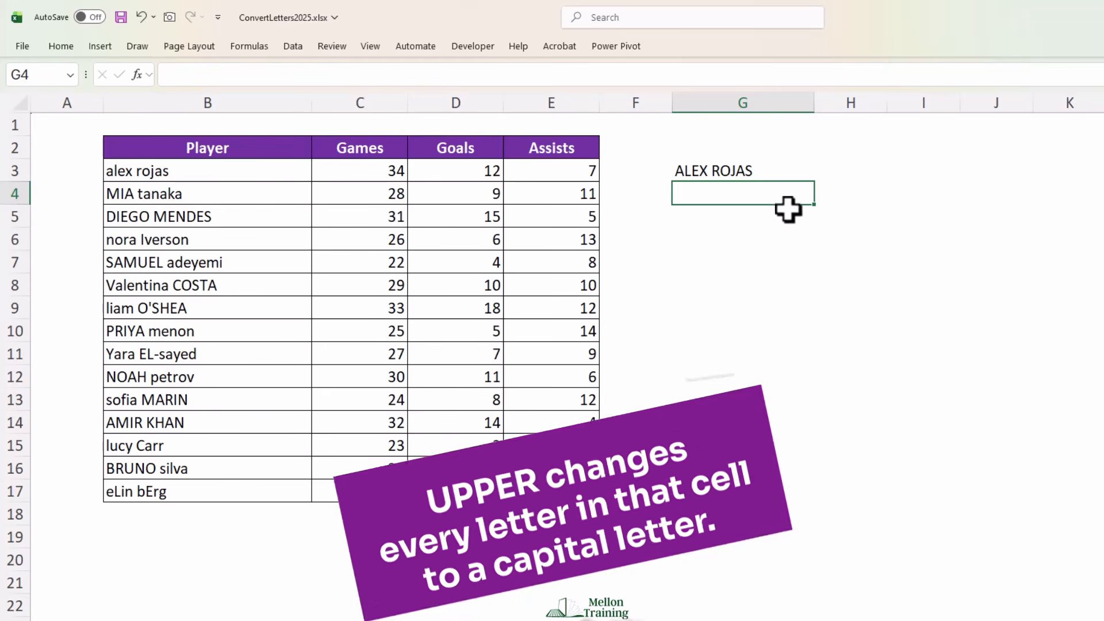
Fill the UPPER formula from G3 down to G17 to cover every player in the table
click(774, 169)
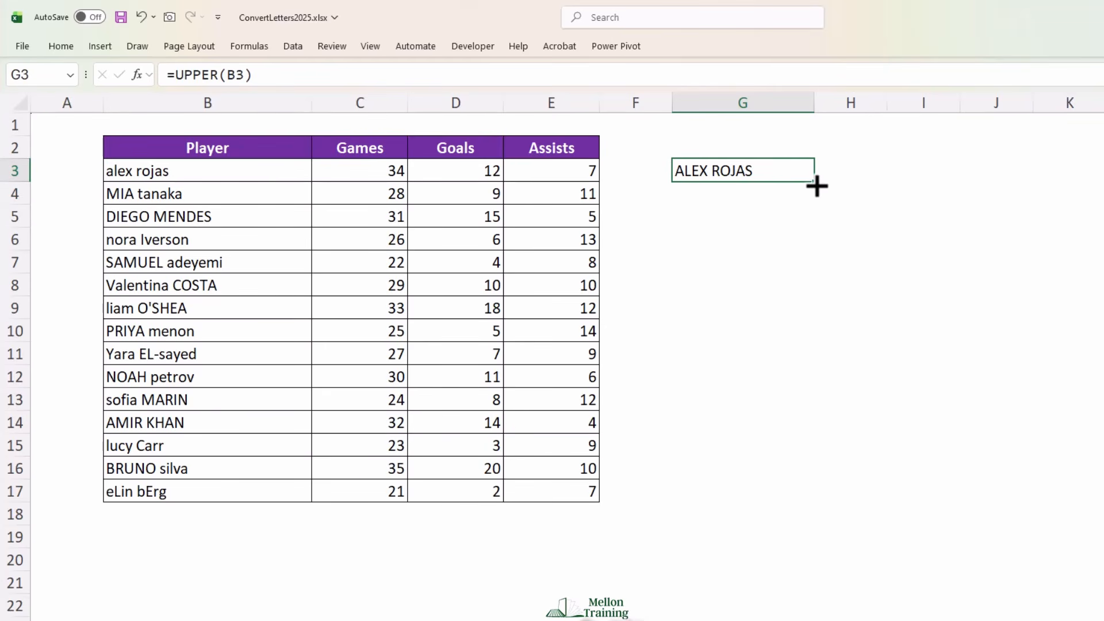
drag(817, 185, 799, 517)
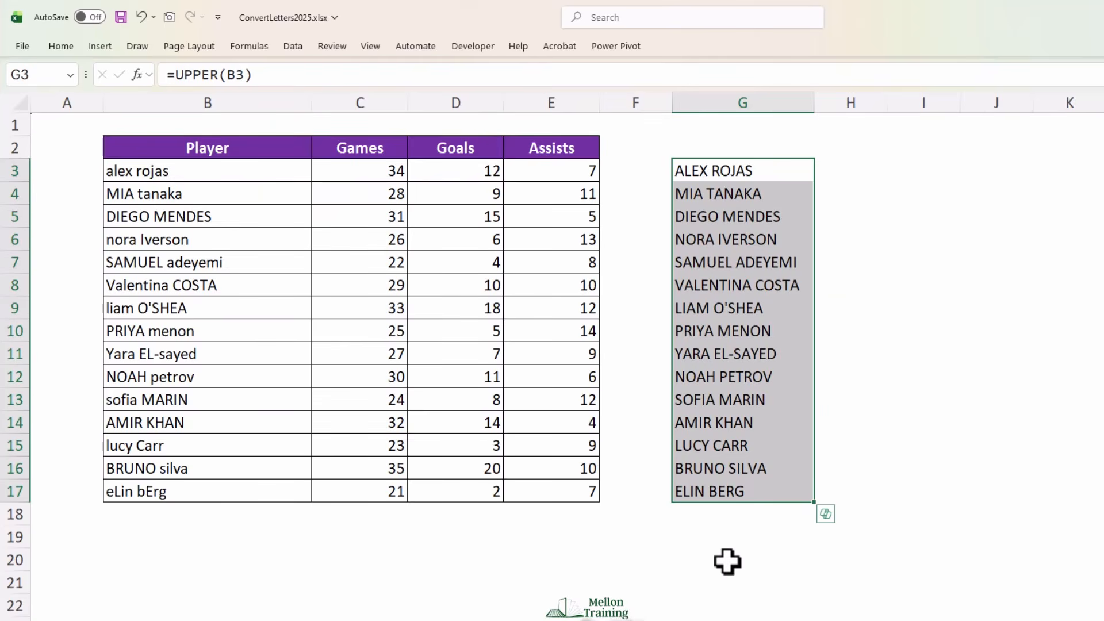
click(692, 515)
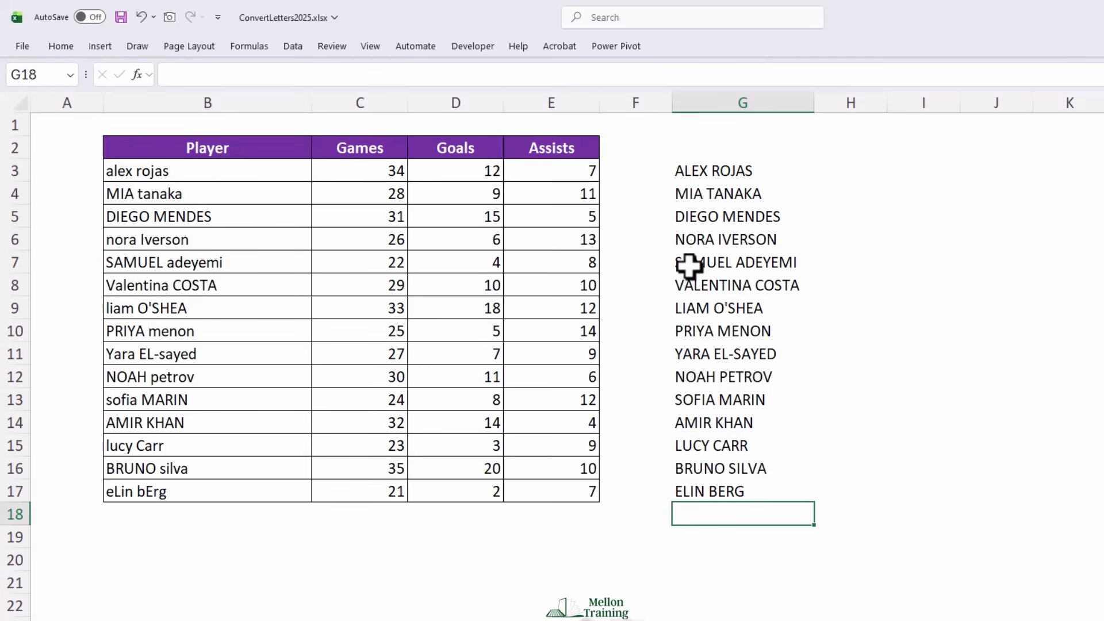
Convert the UPPER formulas in G3:G17 to static text by copying them and using Paste Special with Values in place
click(708, 172)
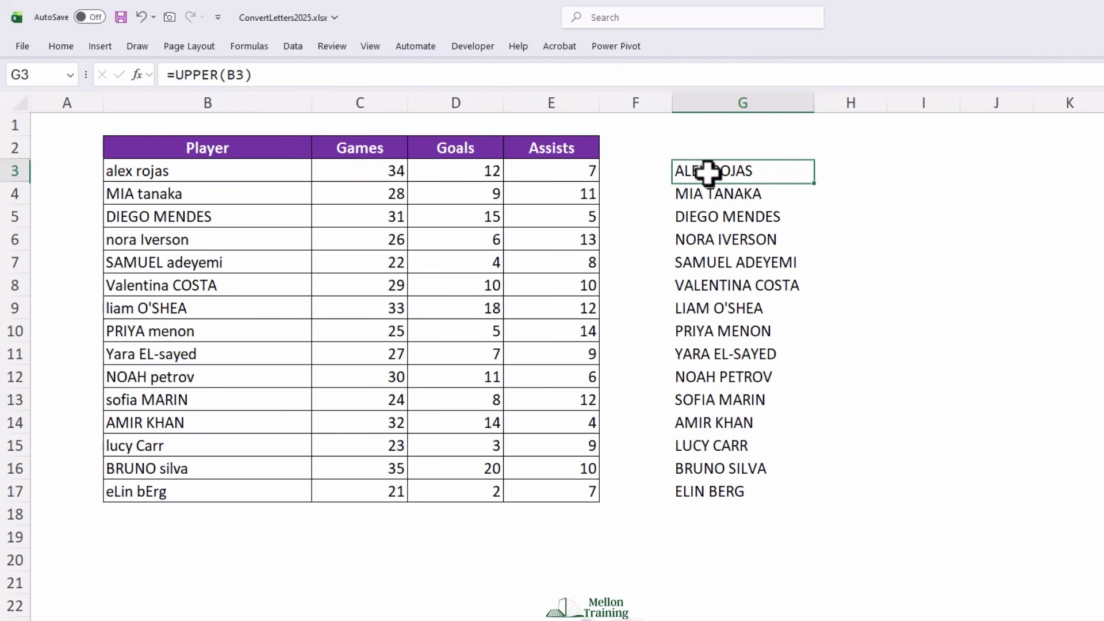
drag(707, 172, 710, 490)
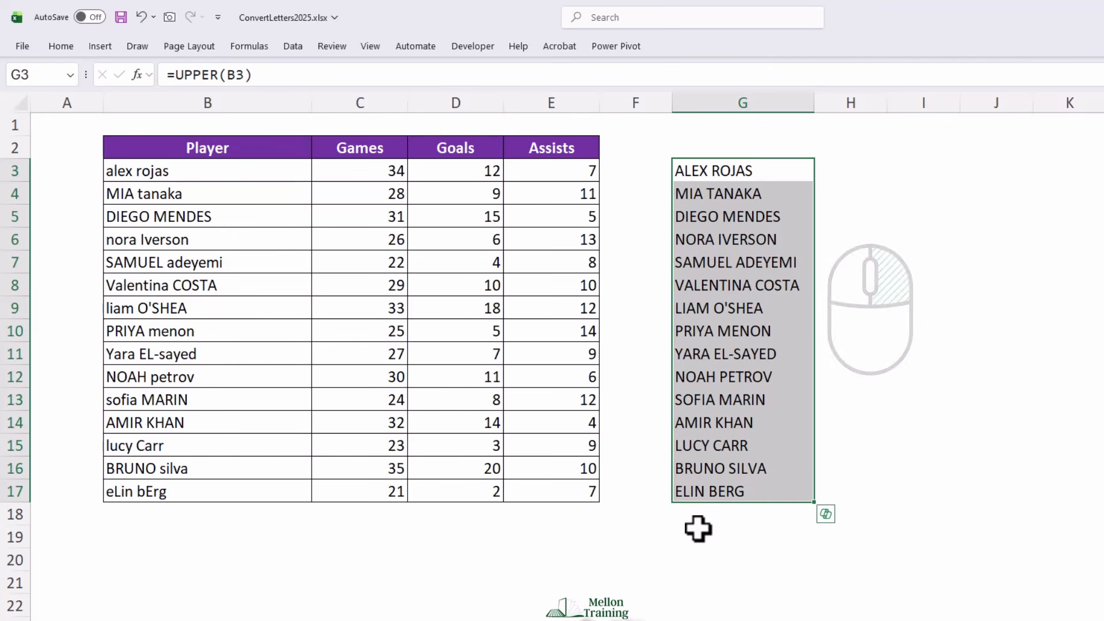
key(ctrl+c)
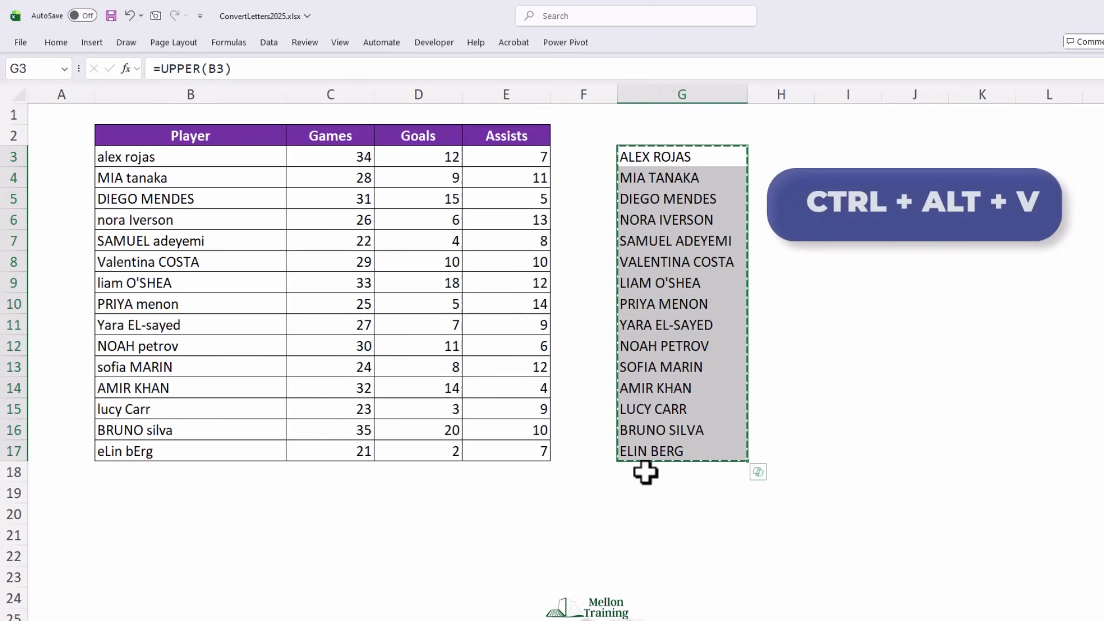
key(ctrl+alt+v)
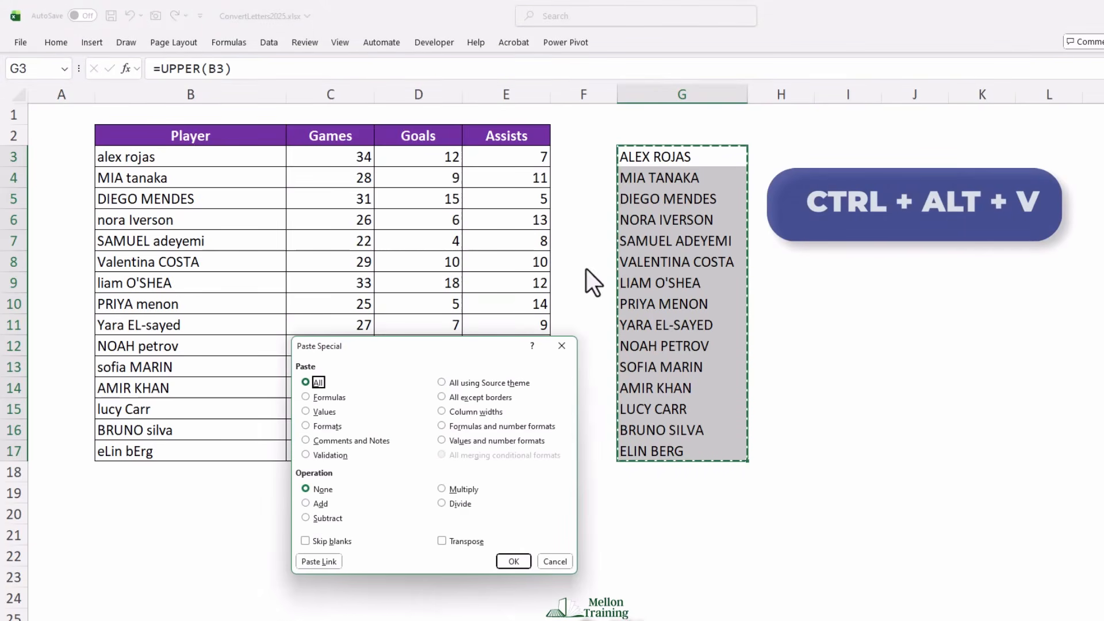
drag(415, 350, 441, 196)
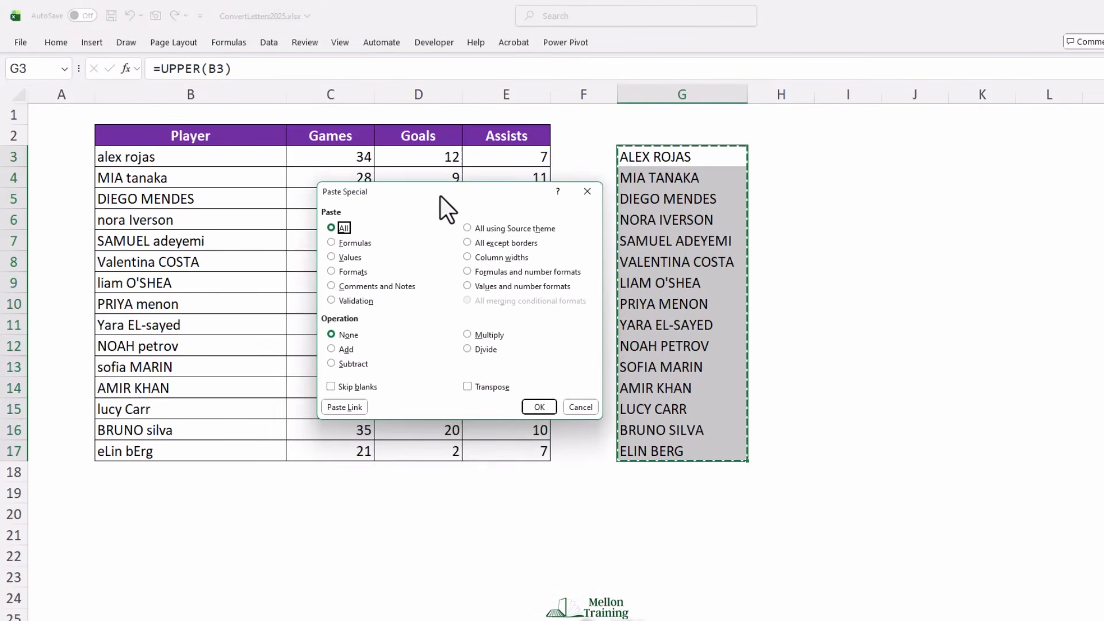
key(v)
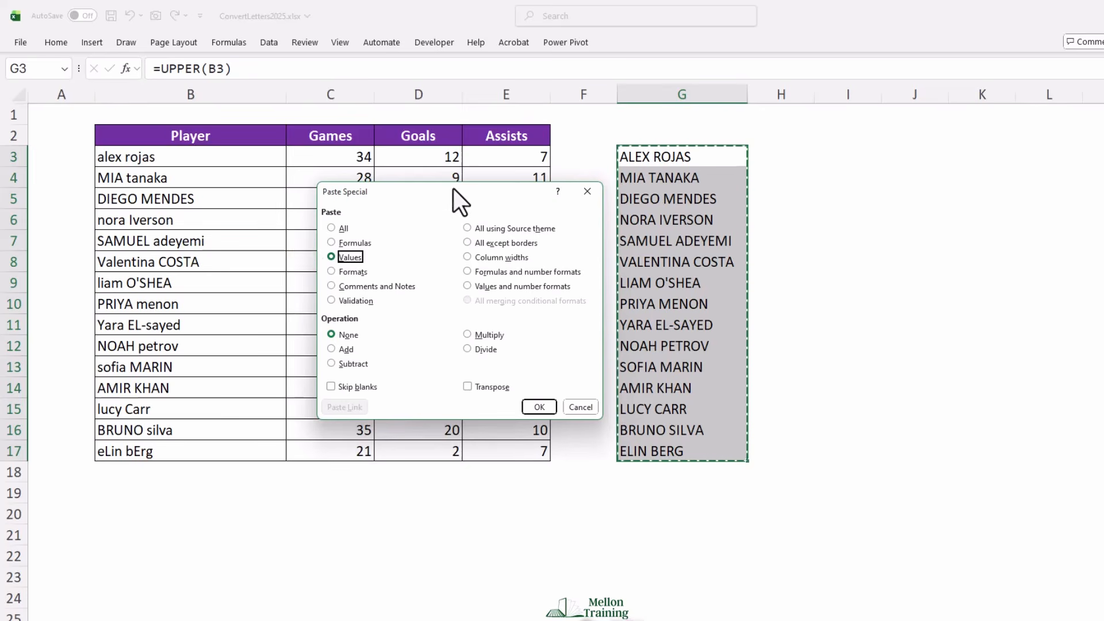
key(Return)
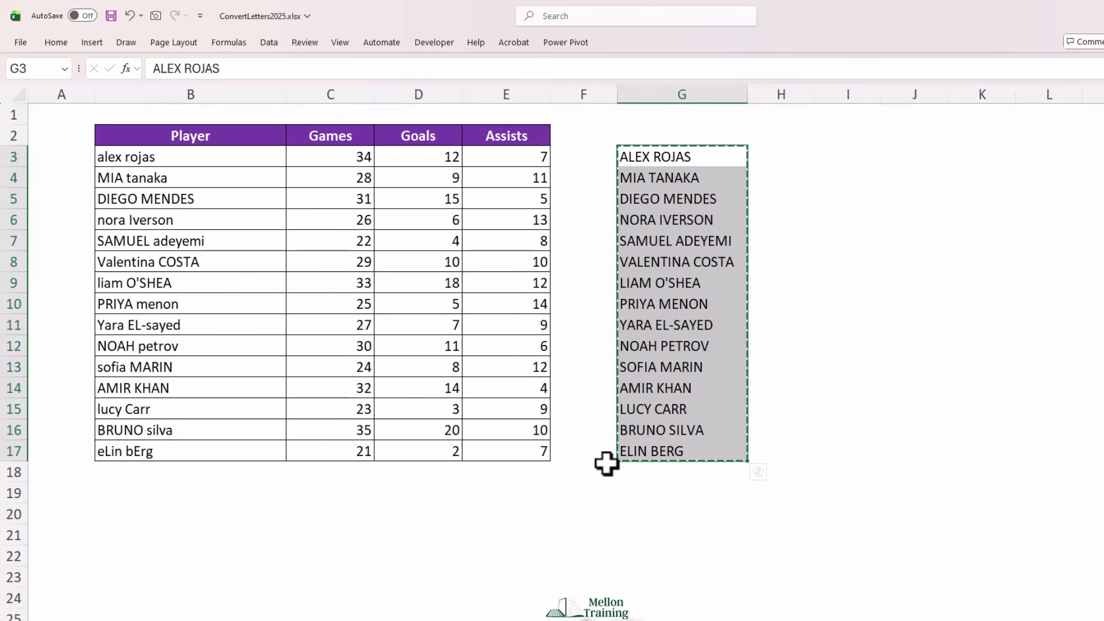
Check several cells in G3:G17 to see whether they contain plain text or formulas
click(665, 157)
click(666, 191)
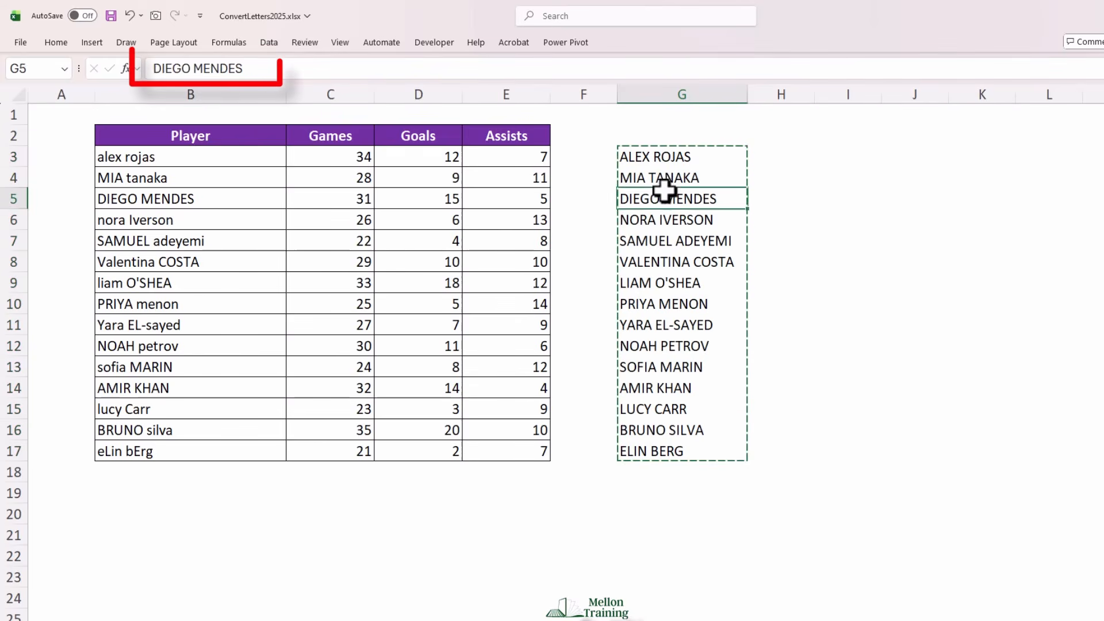
click(661, 237)
click(650, 303)
click(661, 368)
click(660, 390)
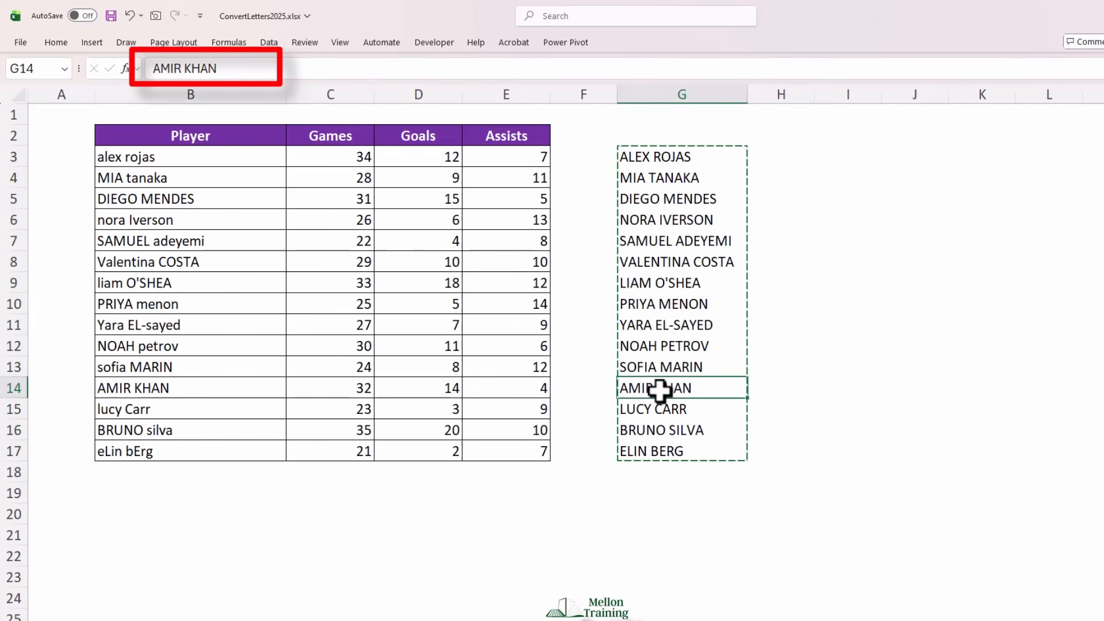
click(657, 427)
click(652, 449)
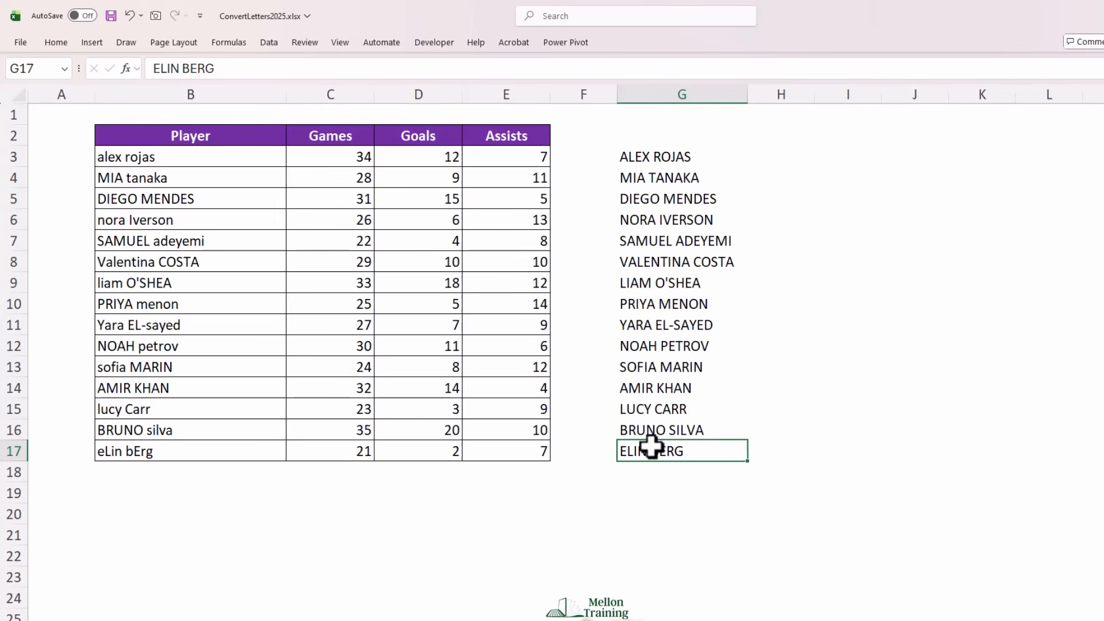
click(641, 471)
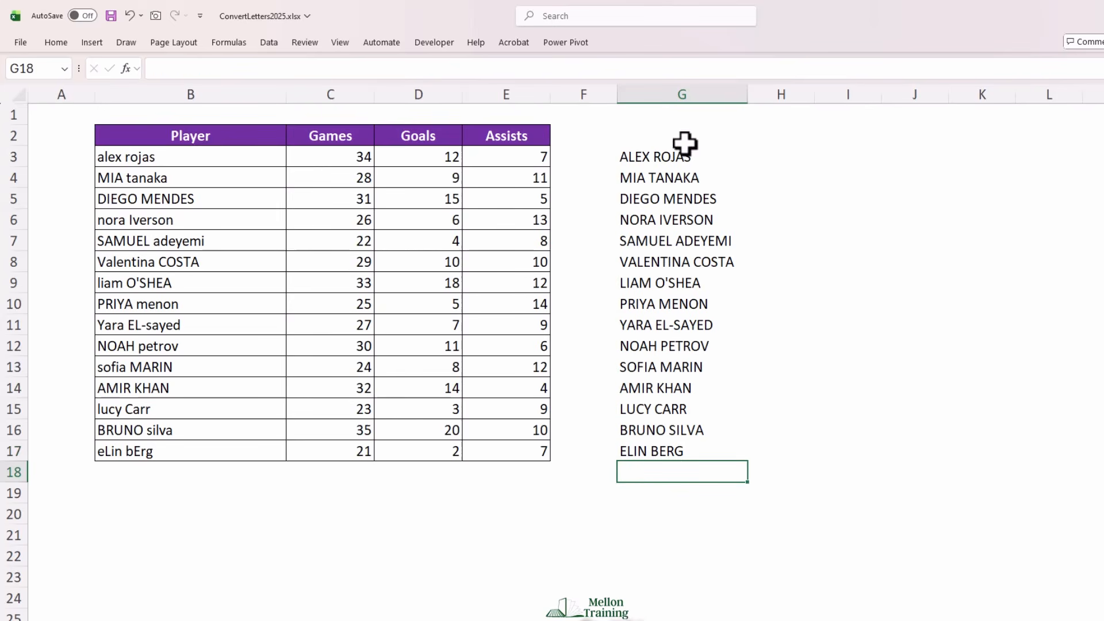
Copy the uppercase names from G3:G17 over the Player column starting at B3, and clear the helper range G3:G17
drag(676, 154, 668, 452)
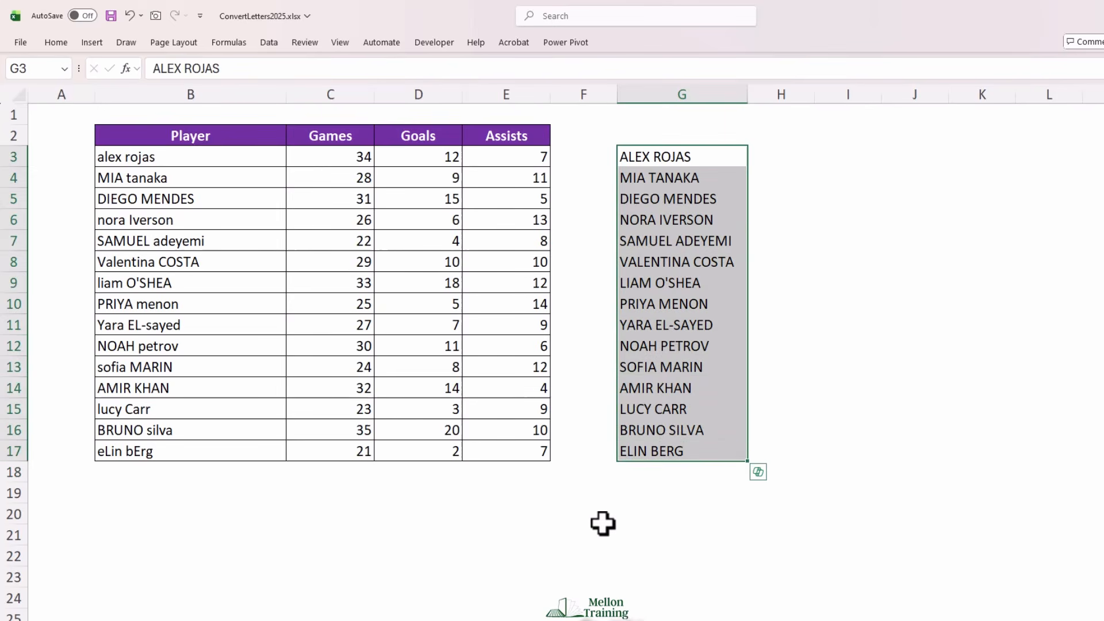
click(147, 154)
key(ctrl+v)
click(190, 493)
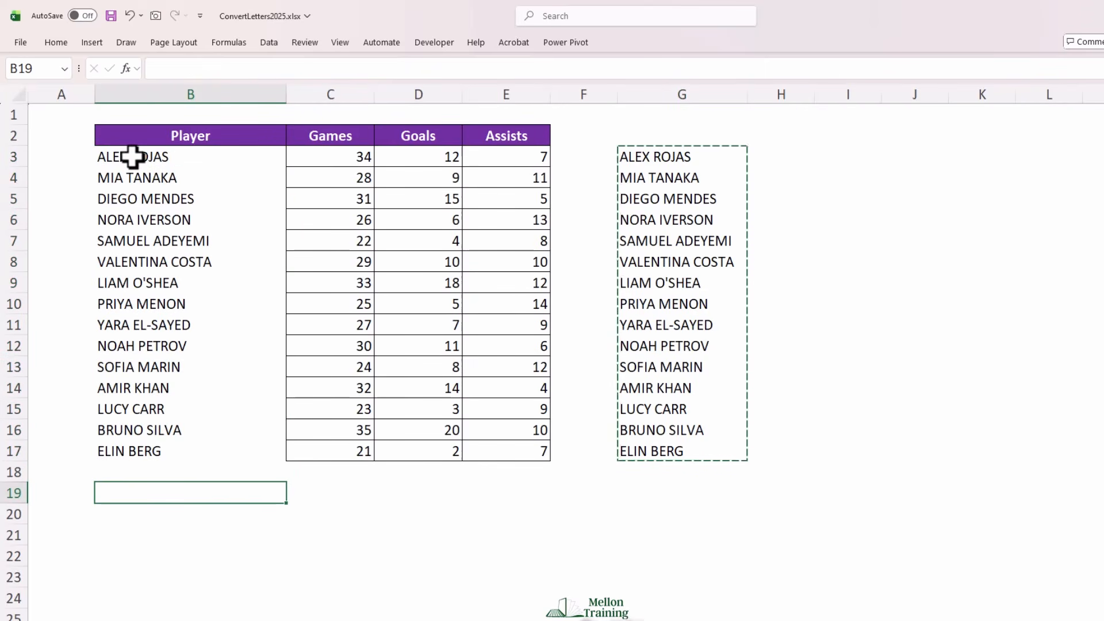
drag(677, 155, 673, 451)
key(Delete)
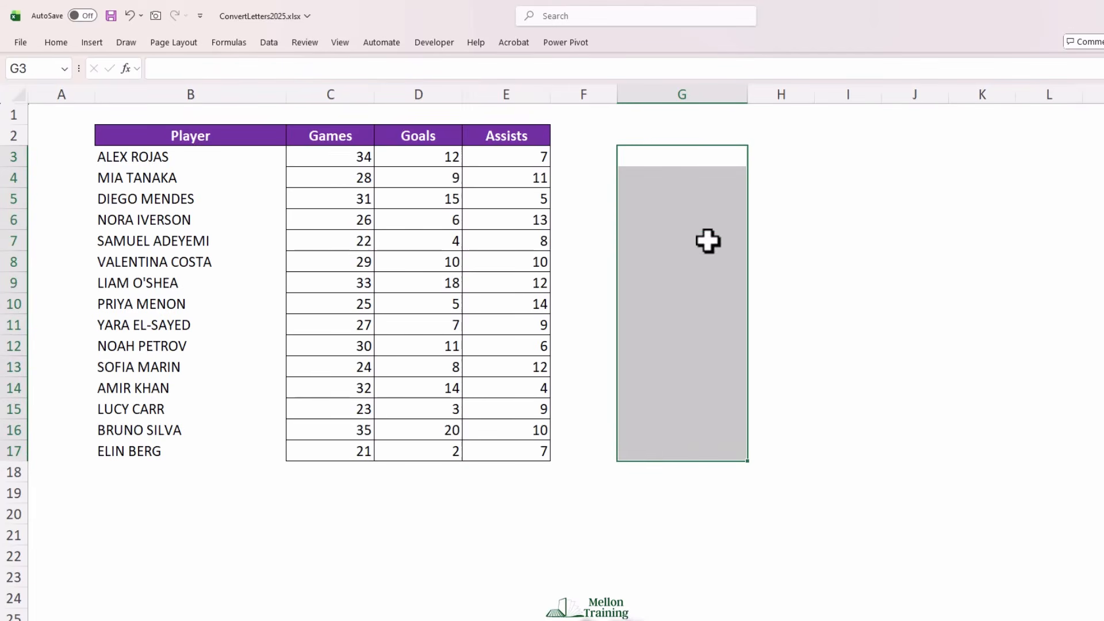
Enter the formula =LOWER(B3) in cell G3 and fill it down to G17
click(690, 156)
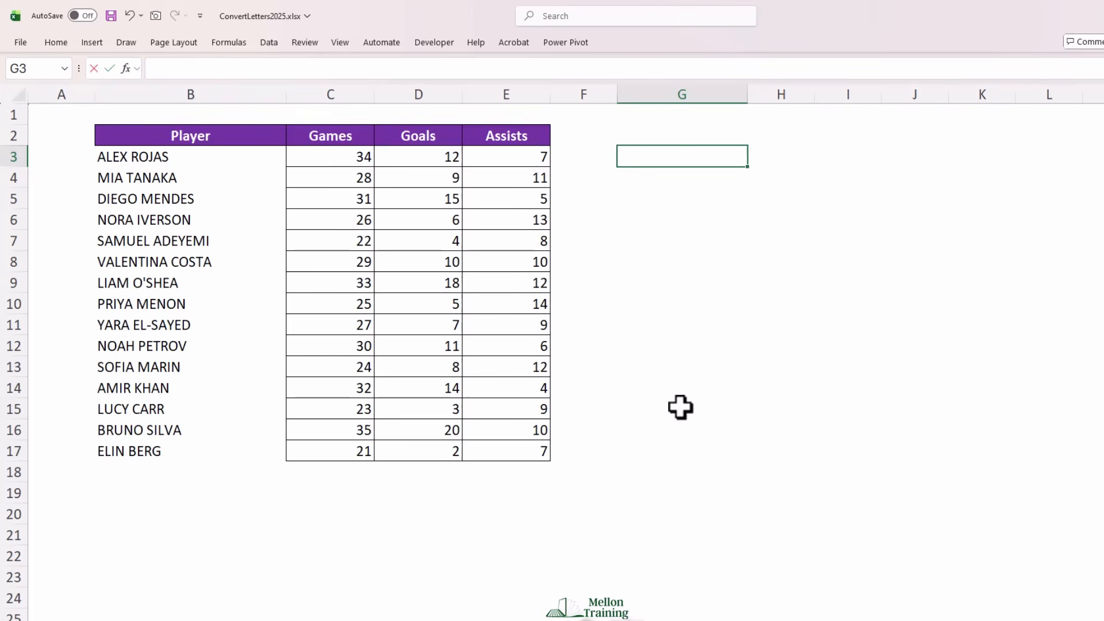
text(=LOWER()
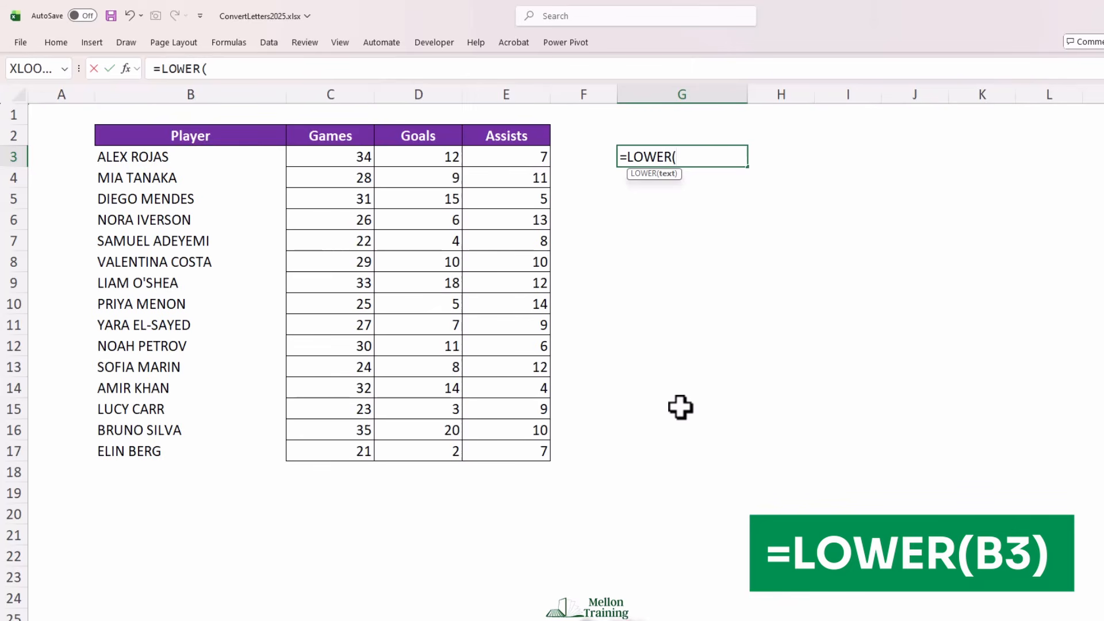
text(B3)
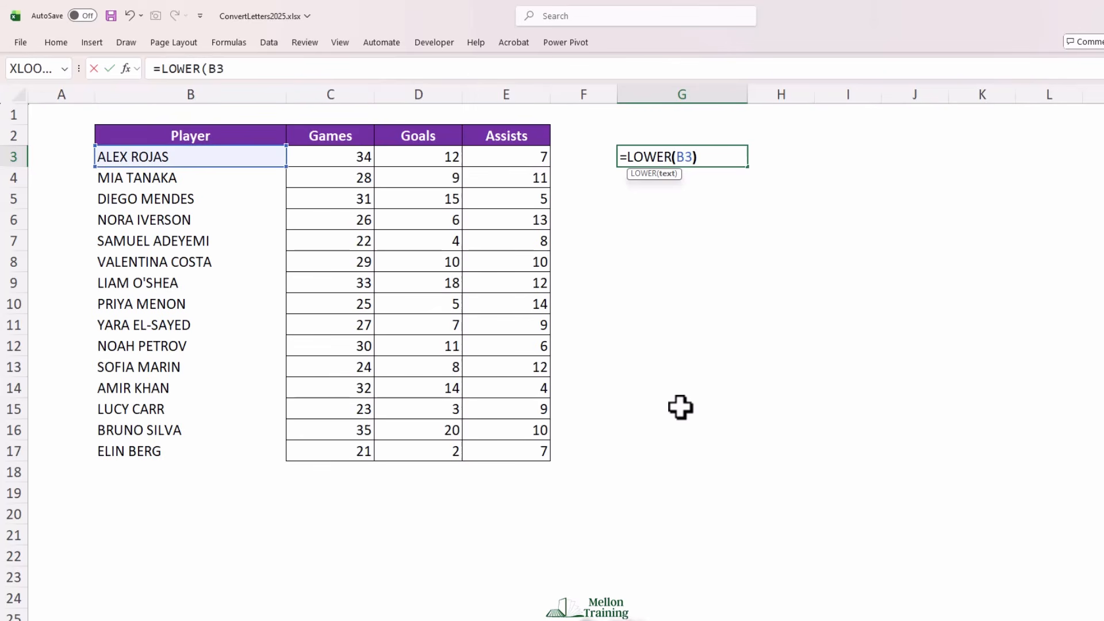
key(Return)
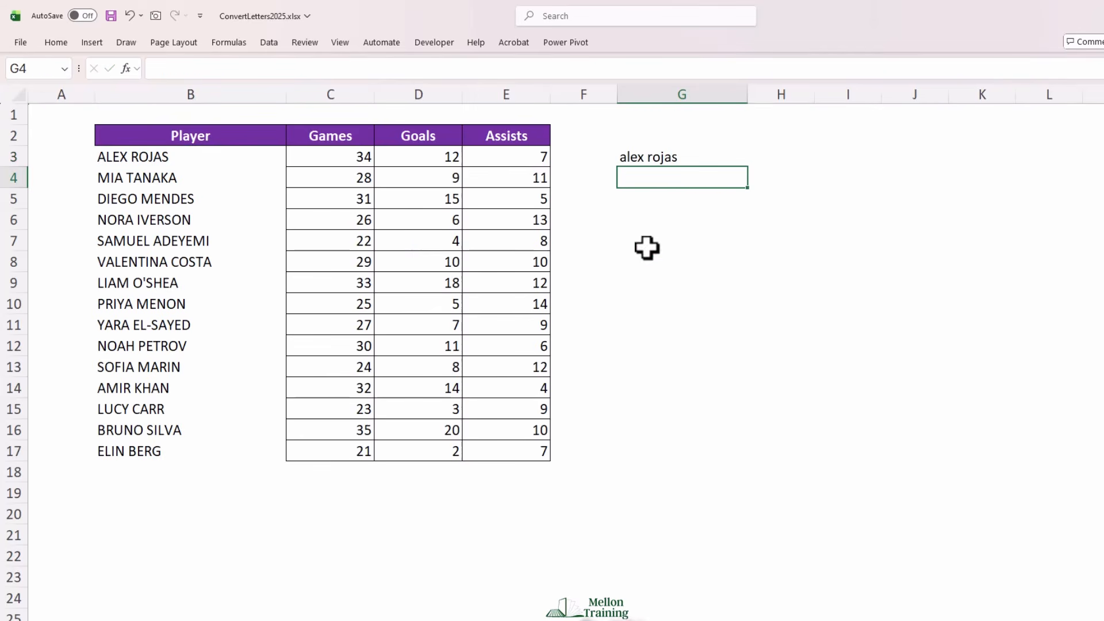
click(671, 158)
drag(750, 171, 728, 472)
Convert the LOWER formulas in G3:G17 to static text with Paste Special set to Values
key(ctrl+c)
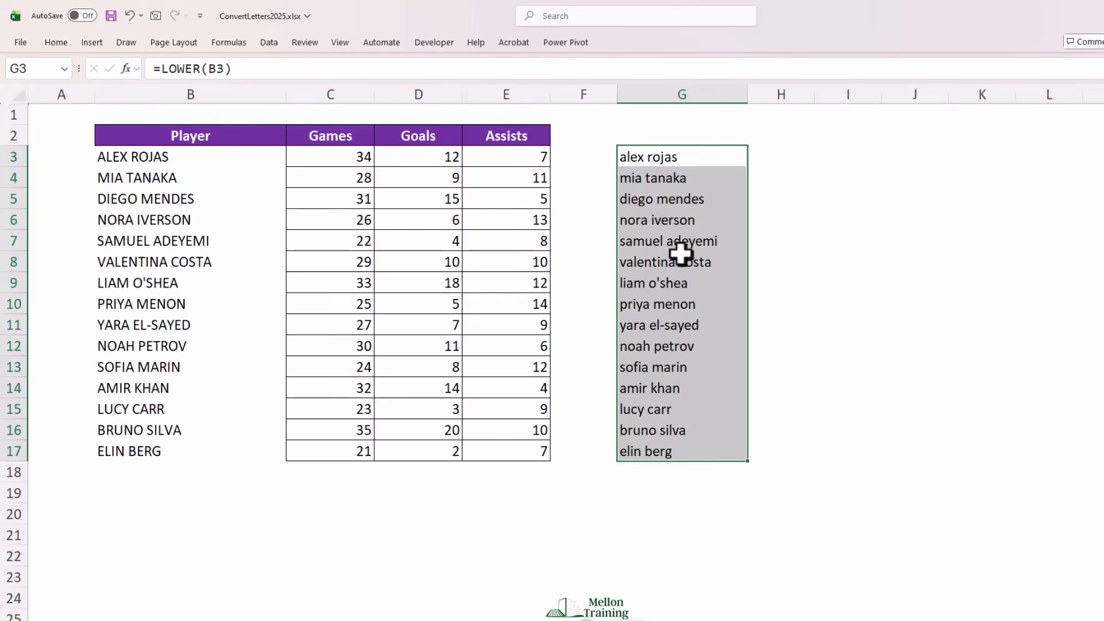
key(ctrl+c)
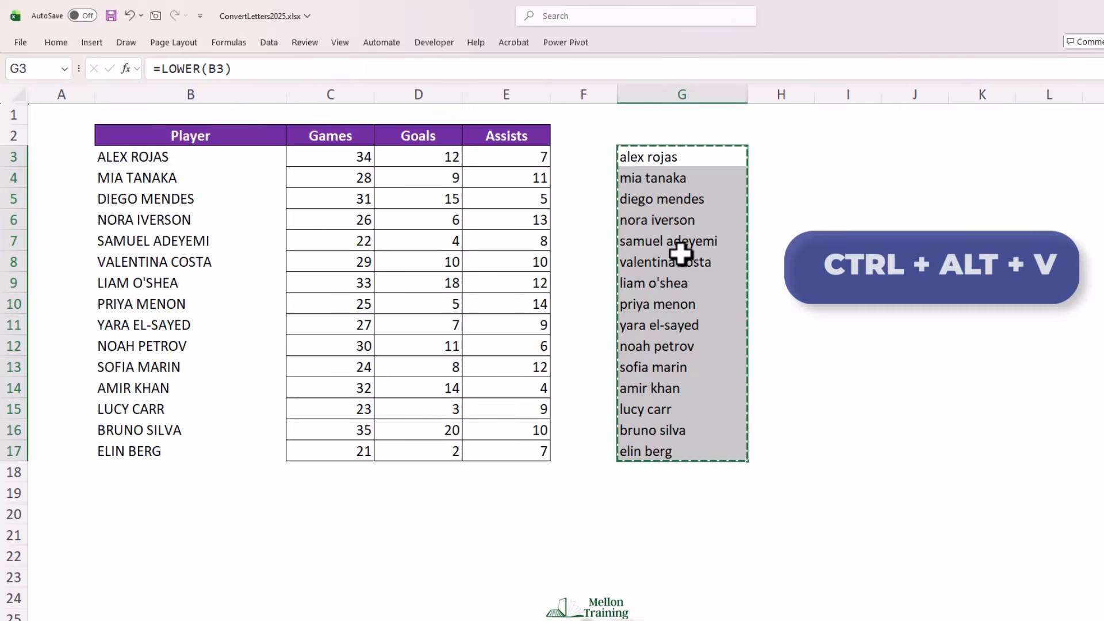
key(ctrl+alt+v)
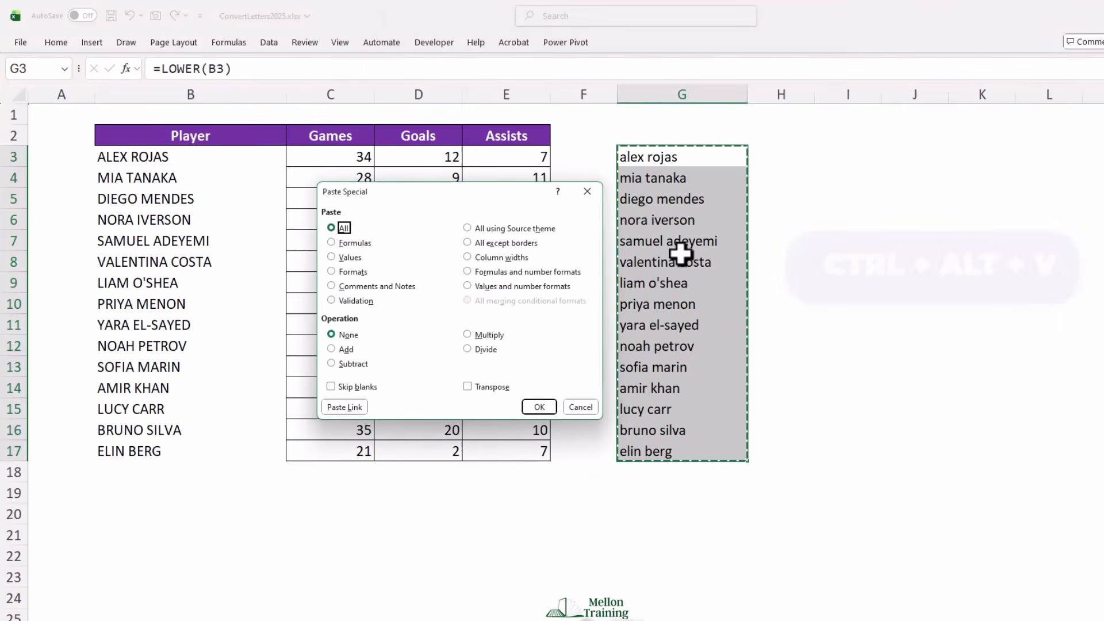
click(352, 259)
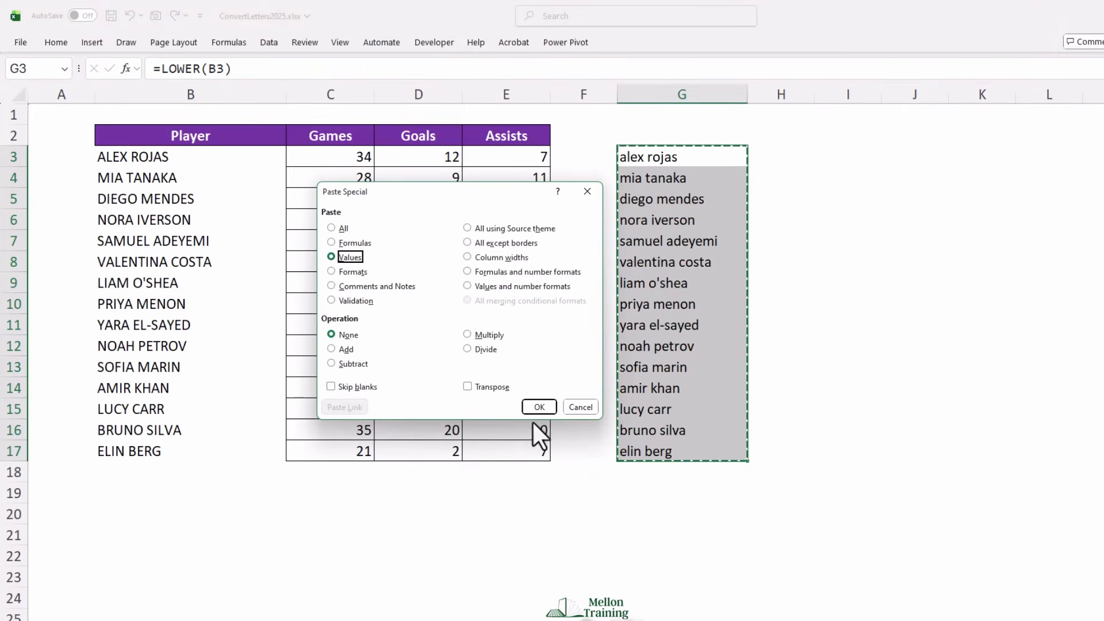
click(539, 407)
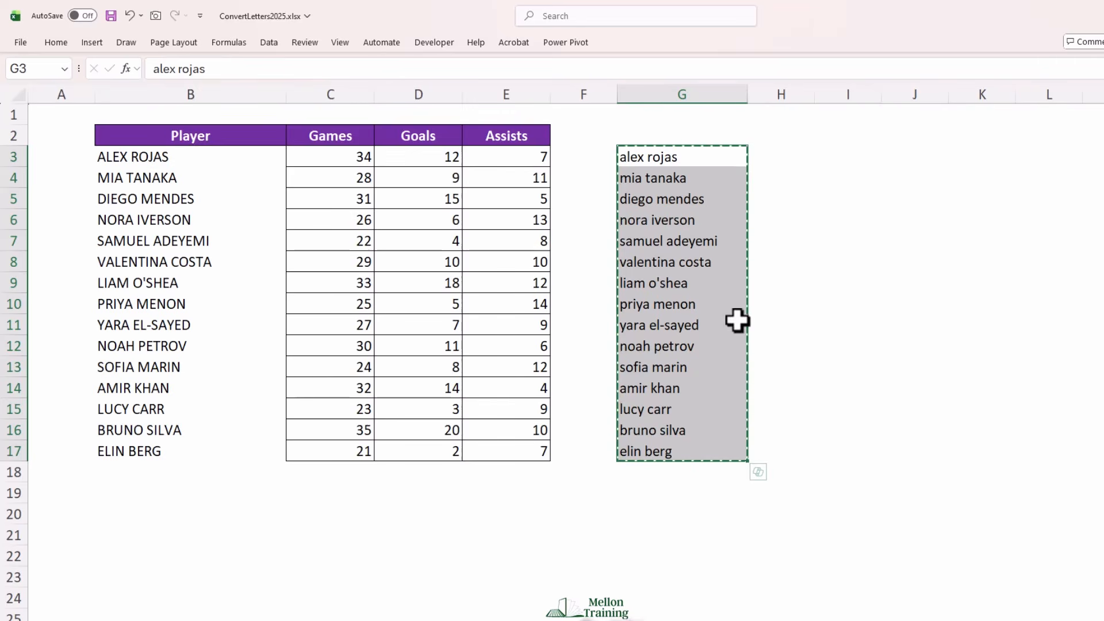
key(ctrl+q)
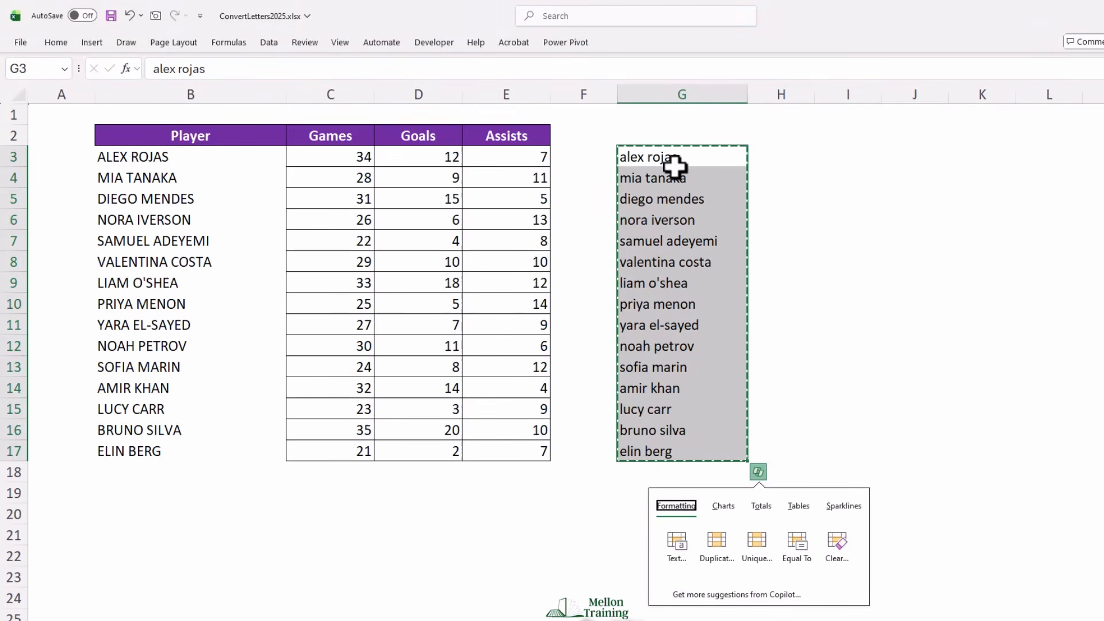
Paste the copied lowercase names over the Player column starting at B3, and clear the helper range G3:G17
click(107, 159)
key(ctrl+v)
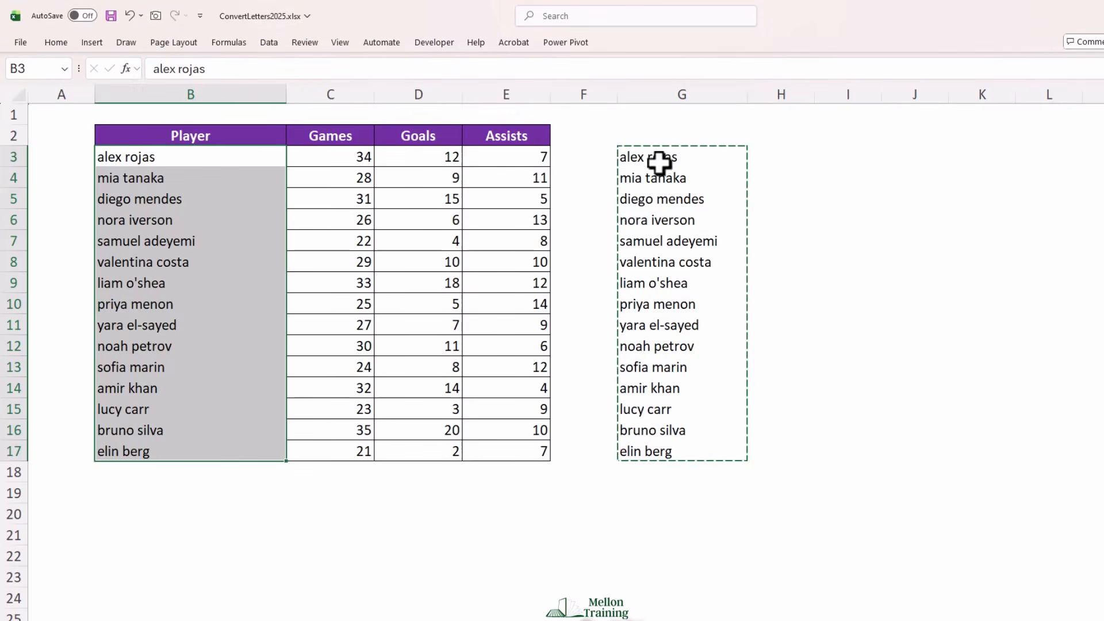
drag(661, 163, 658, 447)
key(Delete)
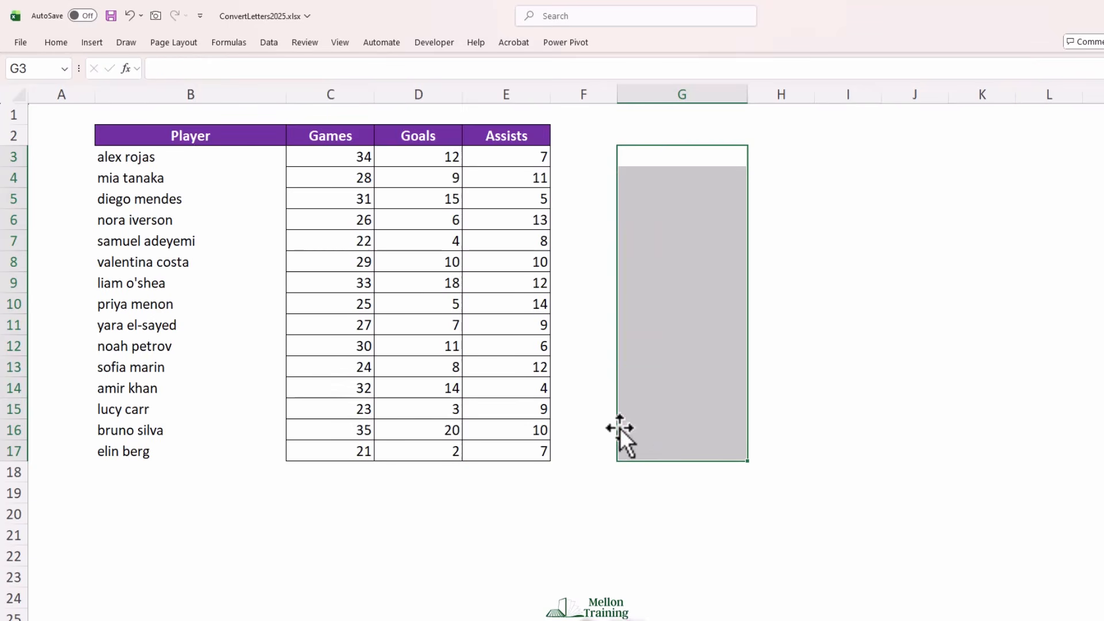
Enter the formula =PROPER(B3) in cell G3 and fill it down through G18
click(679, 156)
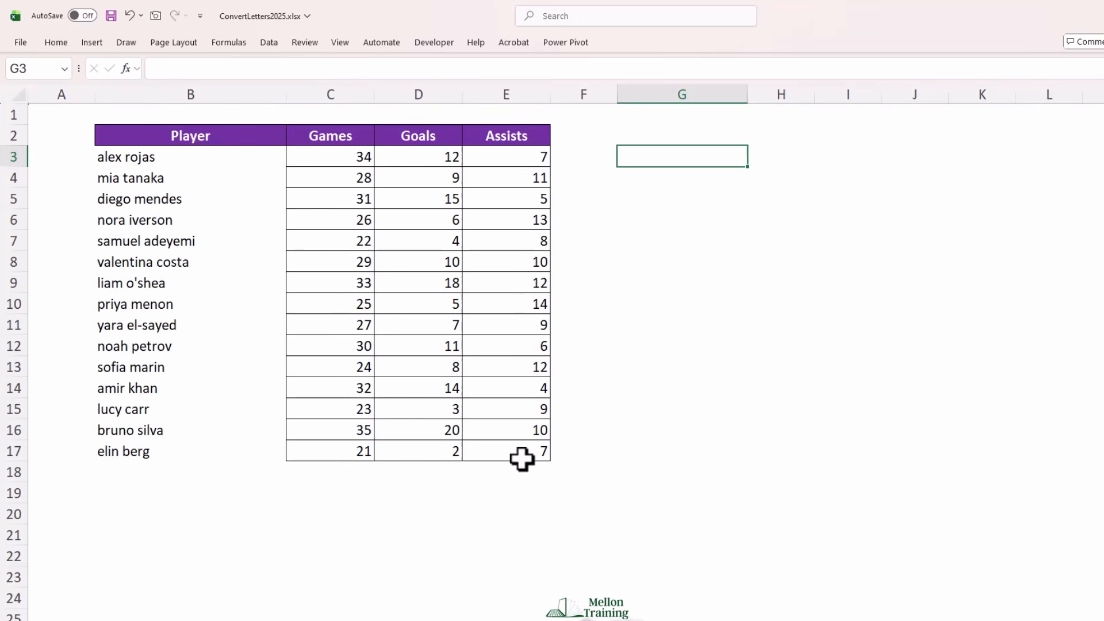
text(=PRO)
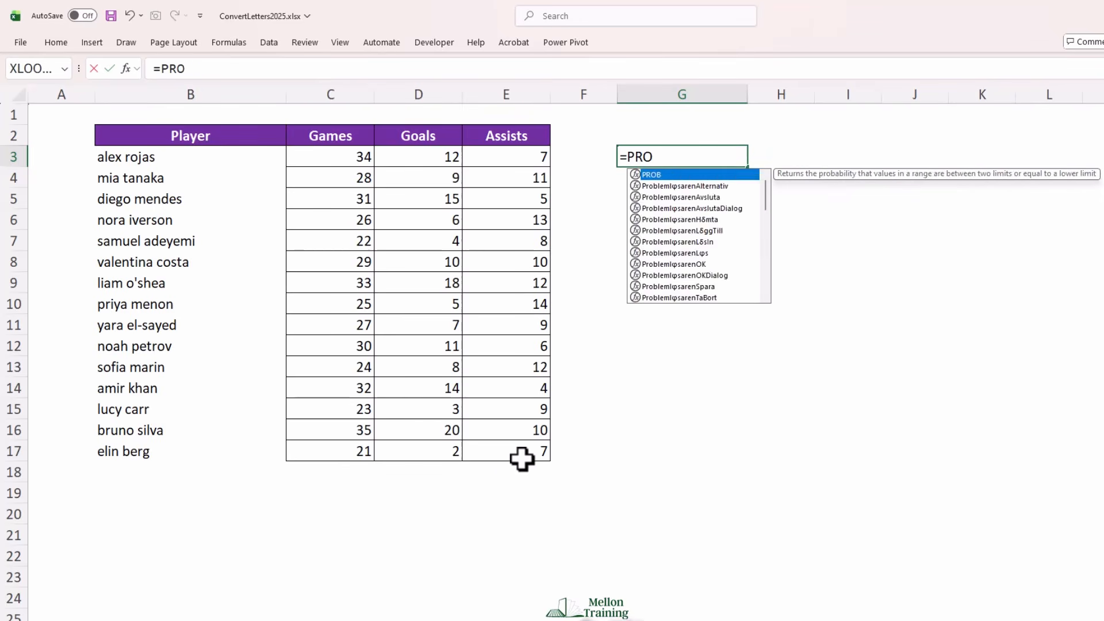
text(PER()
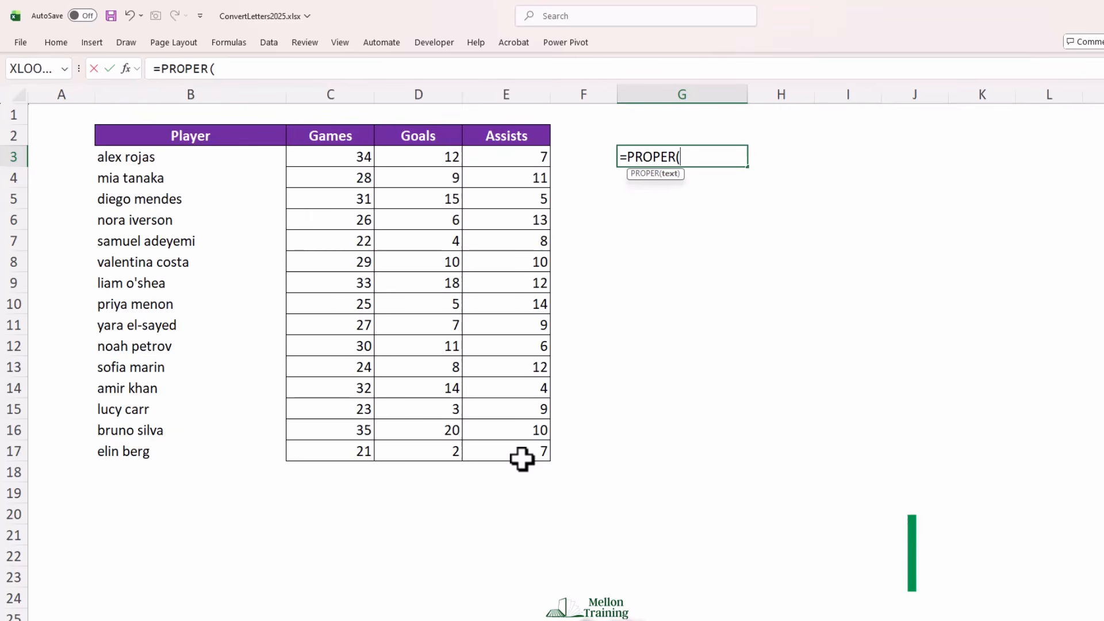
text(B3)
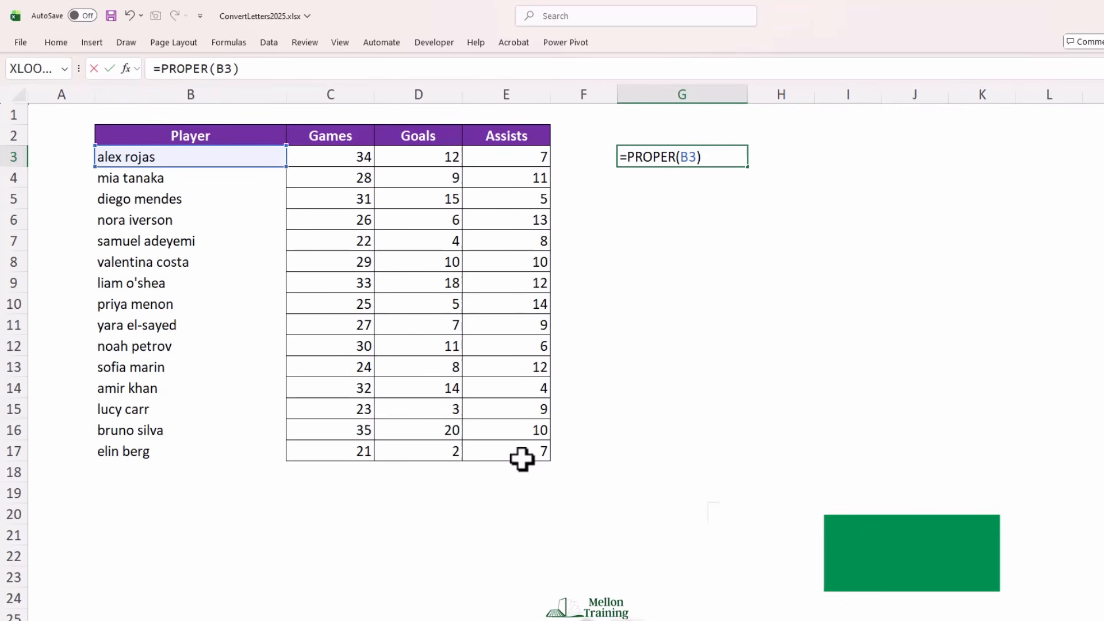
key(Return)
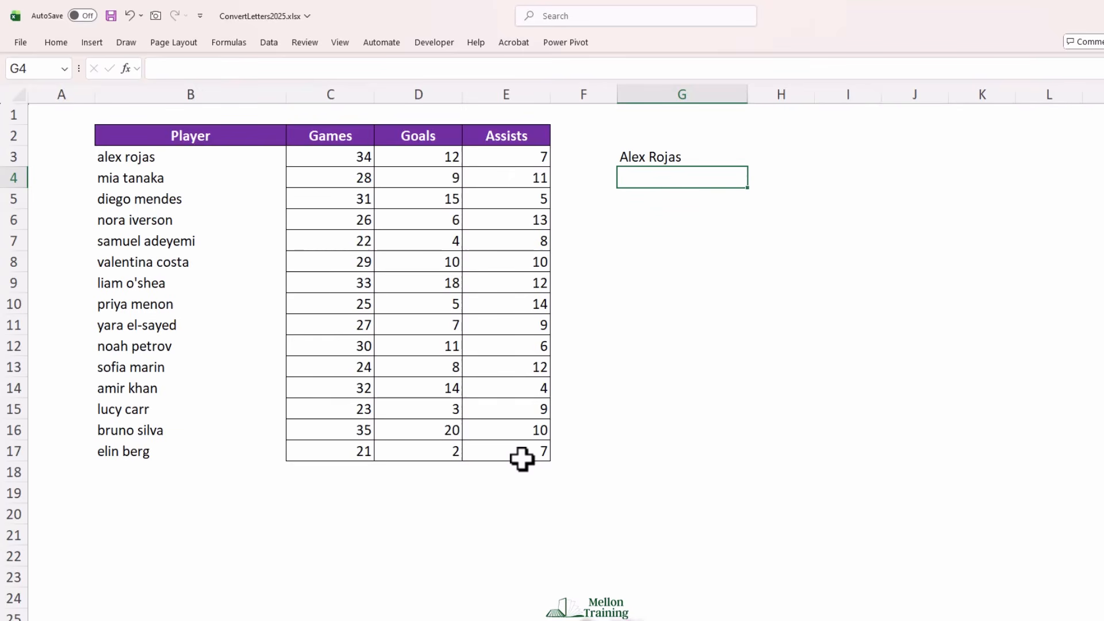
click(693, 159)
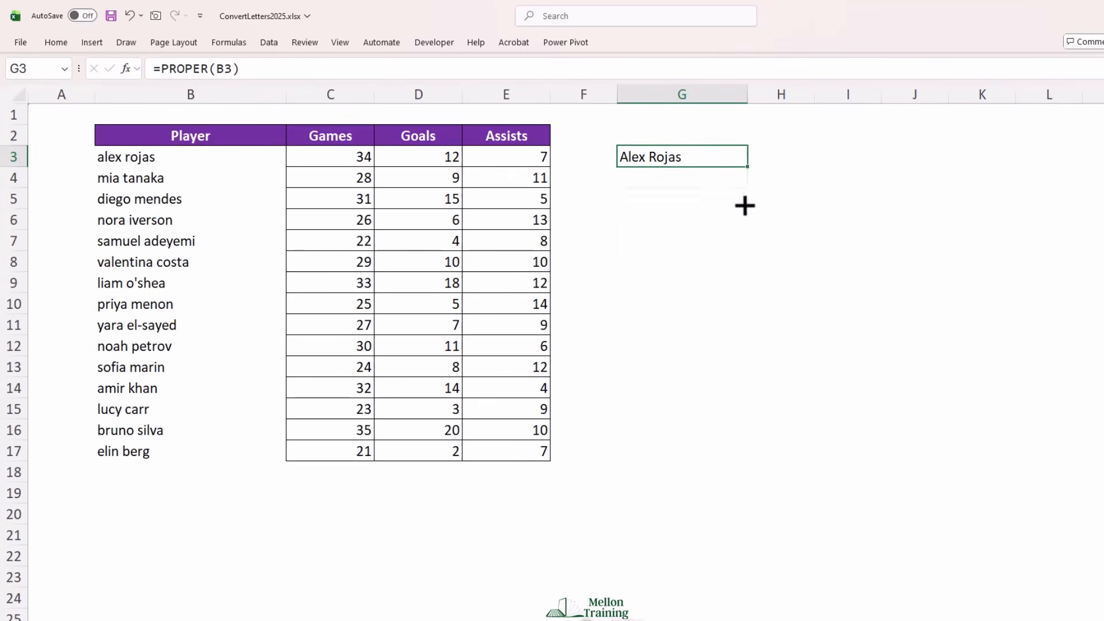
drag(745, 205, 735, 473)
click(734, 474)
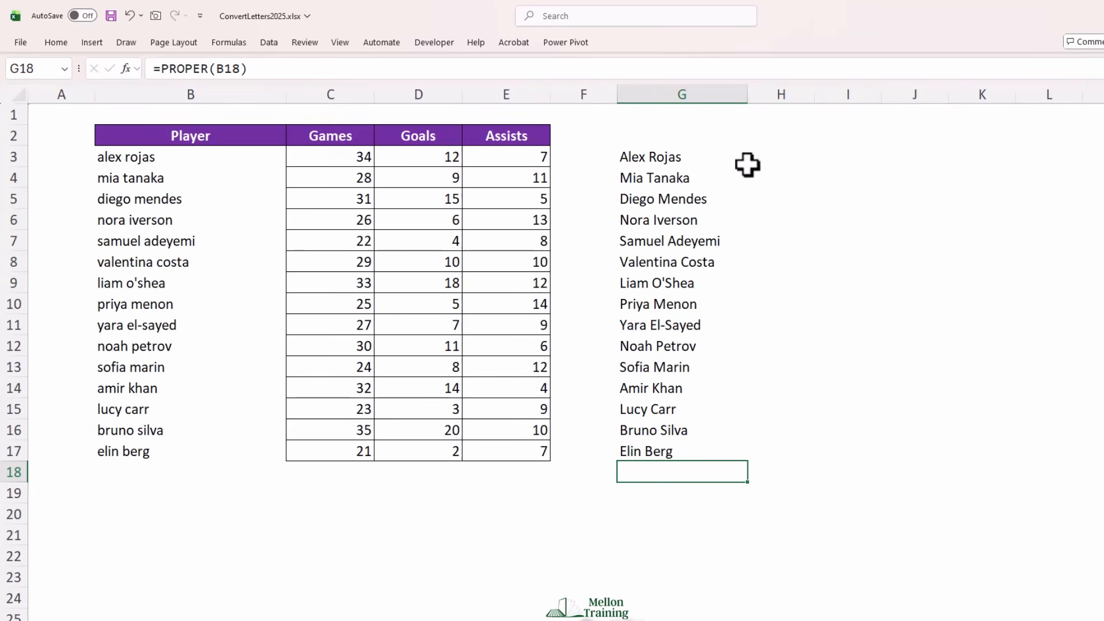
Convert the PROPER formulas in G3:G17 to static text with Paste Special set to Values
drag(688, 156, 672, 452)
key(ctrl+c)
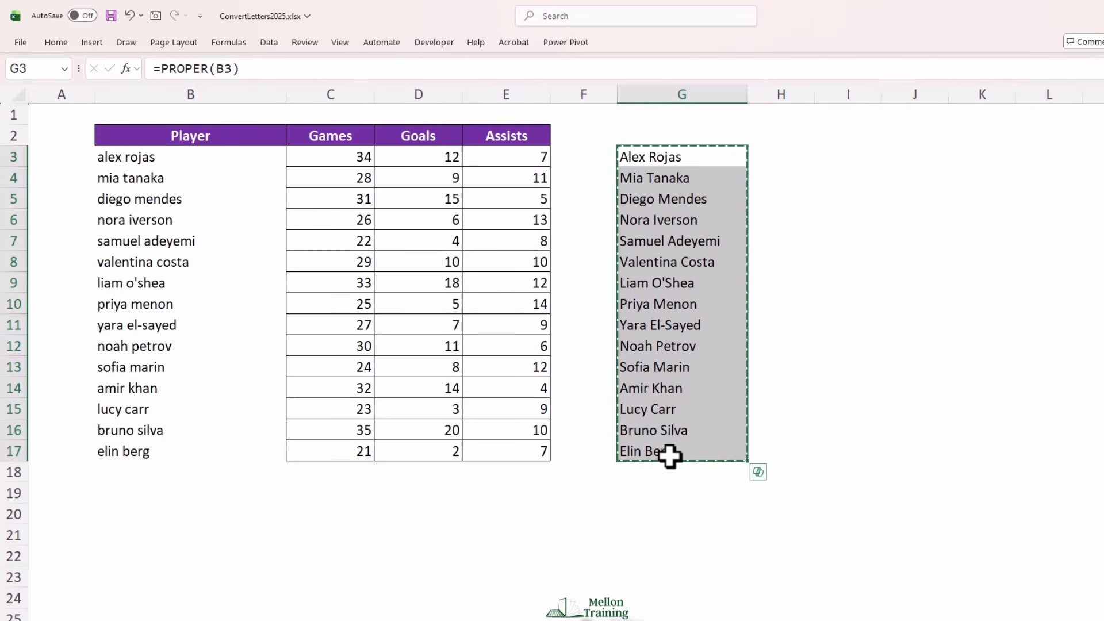
key(ctrl+alt+v)
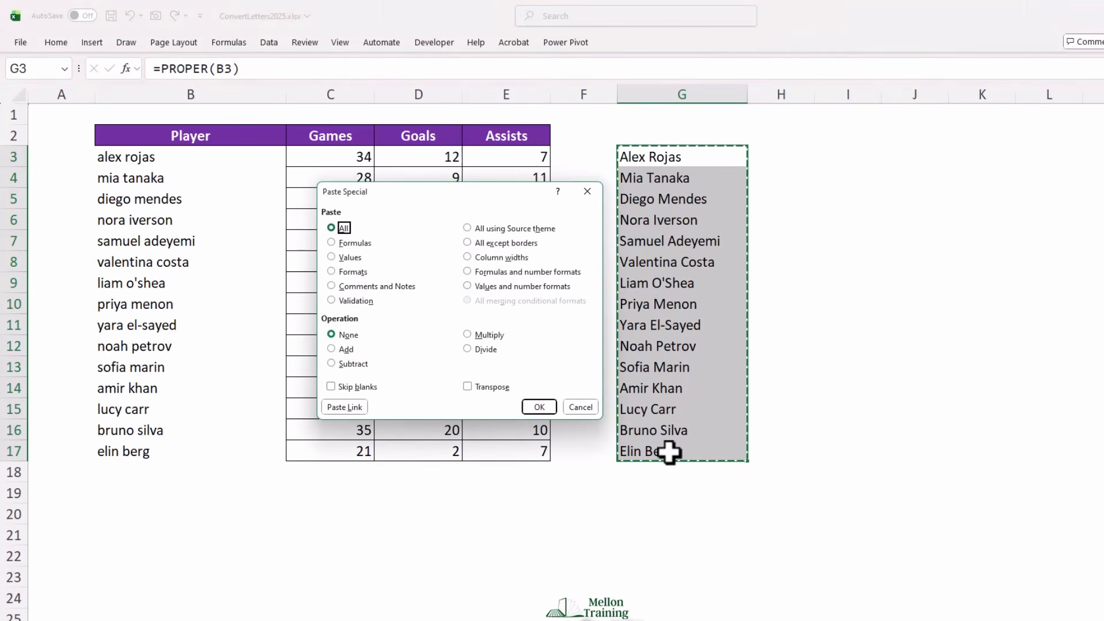
click(342, 257)
click(551, 409)
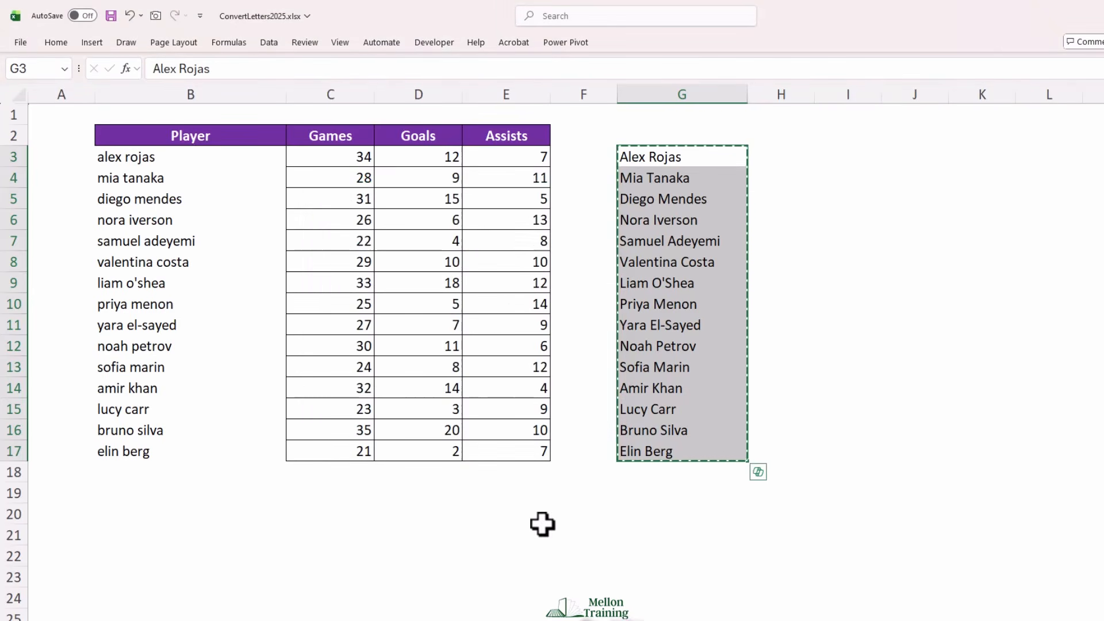
Paste the copied proper-case names over the Player column starting at B3
click(123, 156)
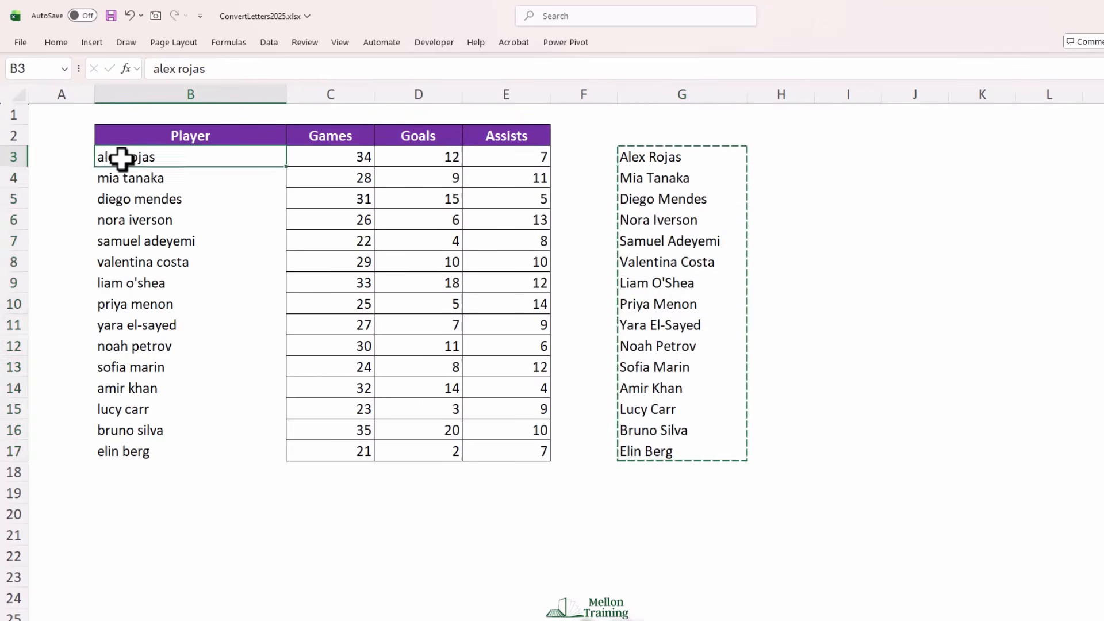
key(ctrl+v)
click(707, 162)
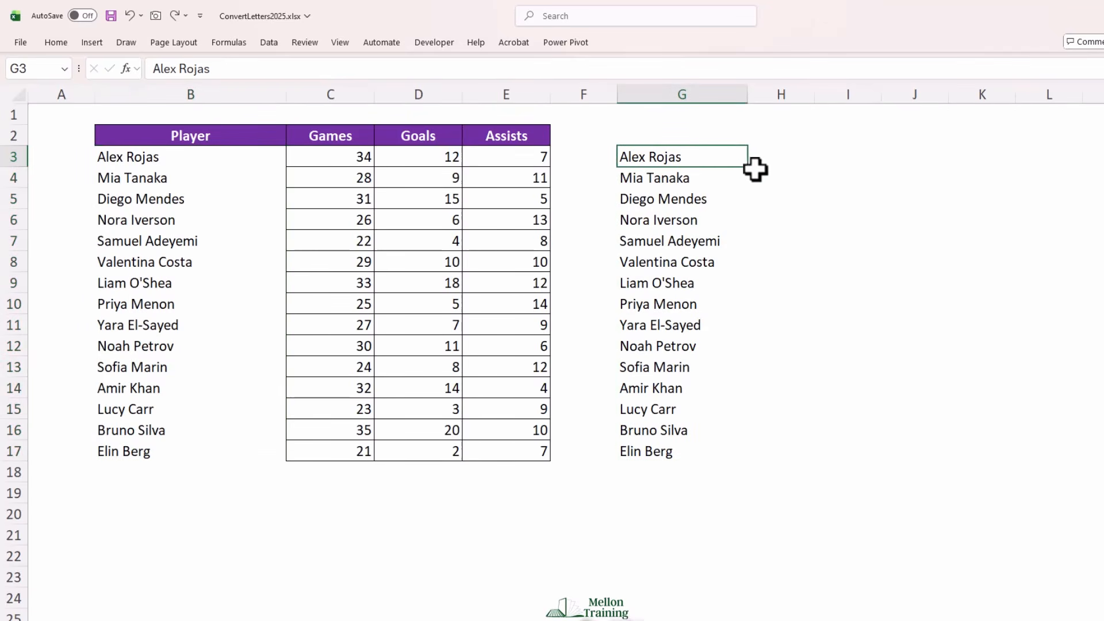
drag(681, 175, 669, 459)
key(Delete)
click(702, 154)
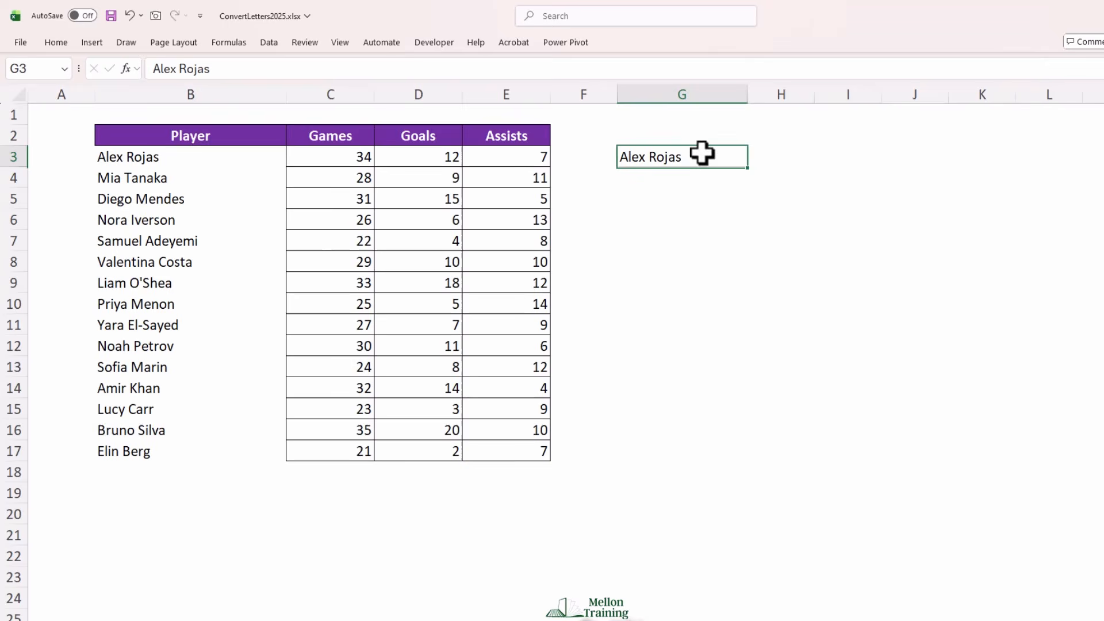
double_click(749, 168)
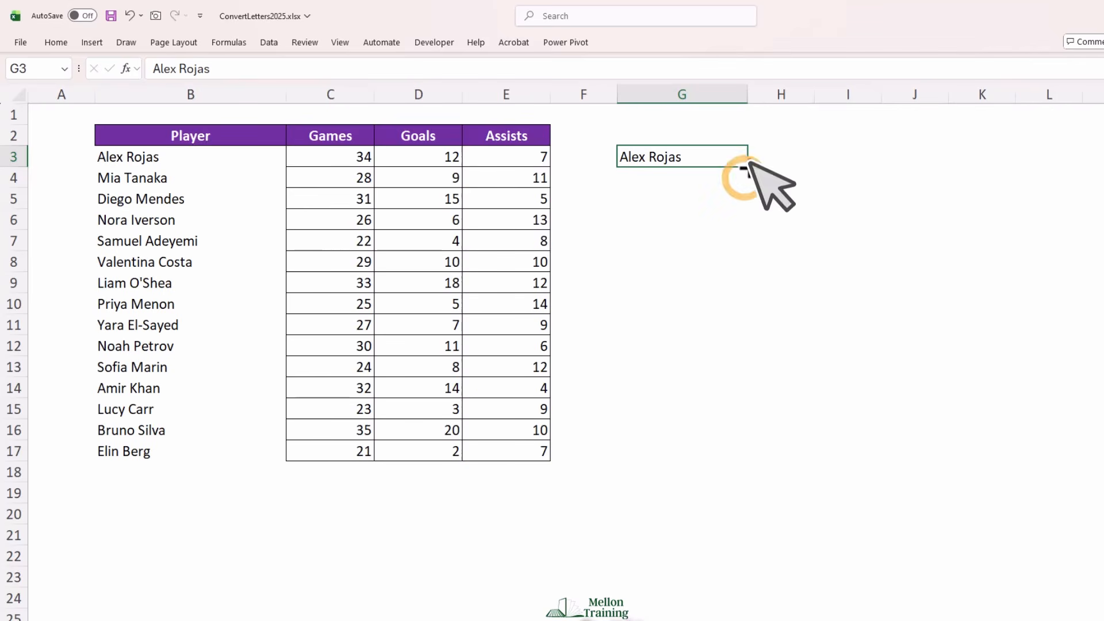
Replace the name in G3 with a sample full name whose first and last names are capitalized
click(705, 153)
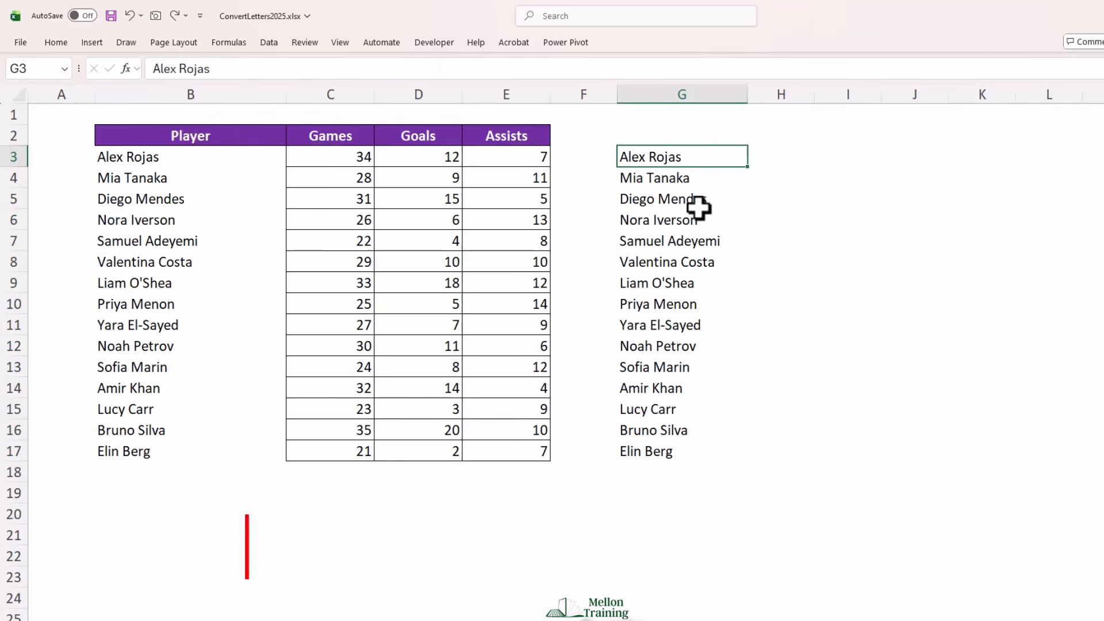
text(J)
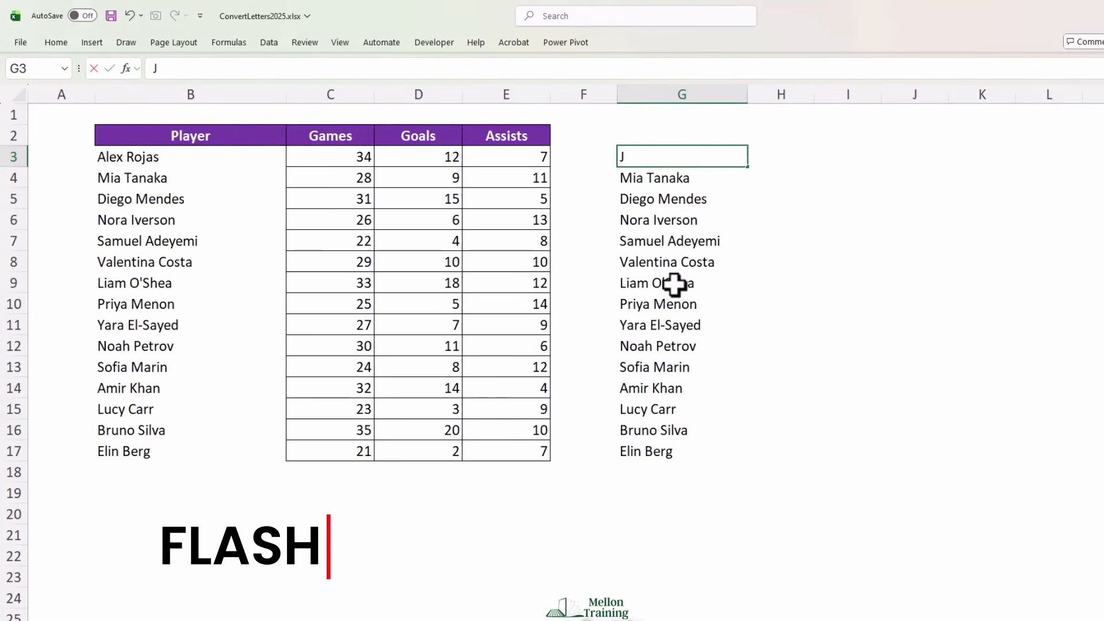
text(ohn Doe)
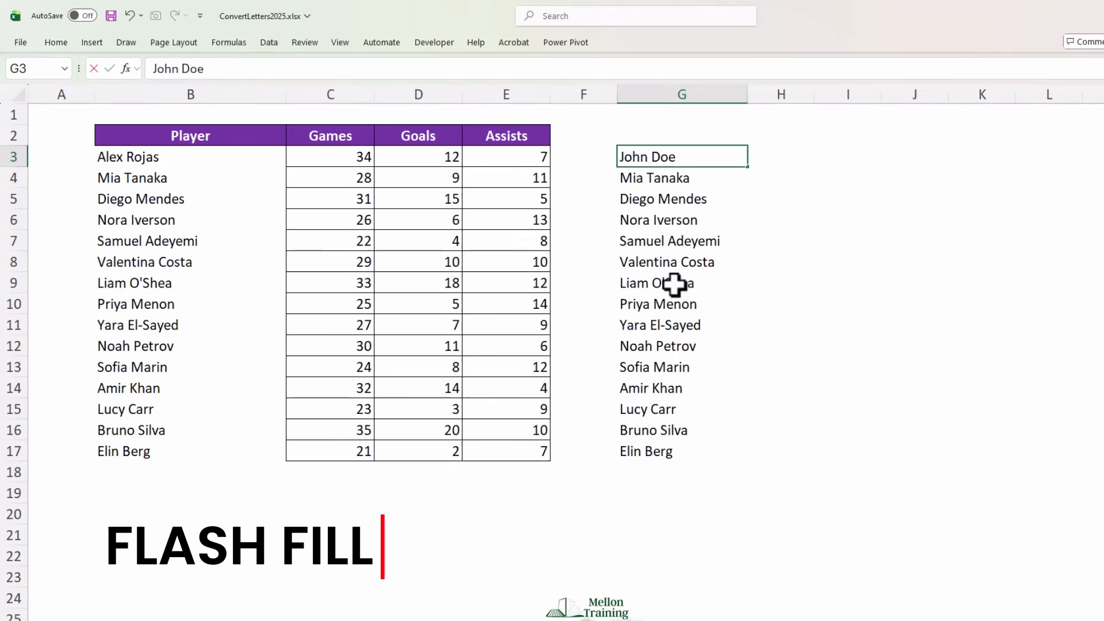
key(Tab)
Enter the lowercase version of the G3 name in H3 and Flash Fill the remaining lowercase names down to H17
text(j)
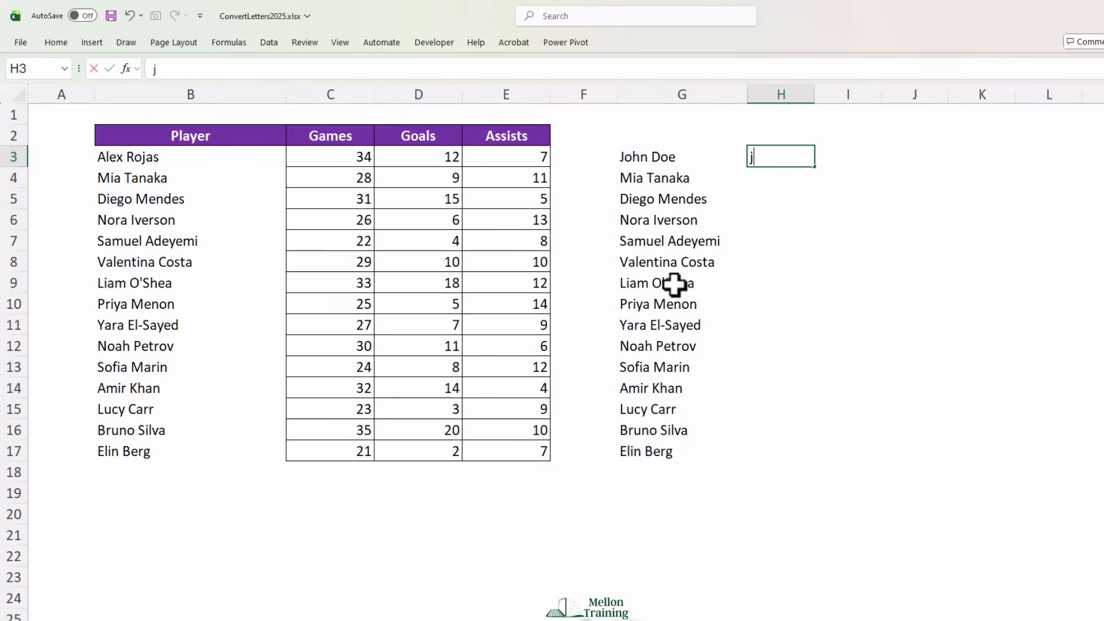
text(ohn doe)
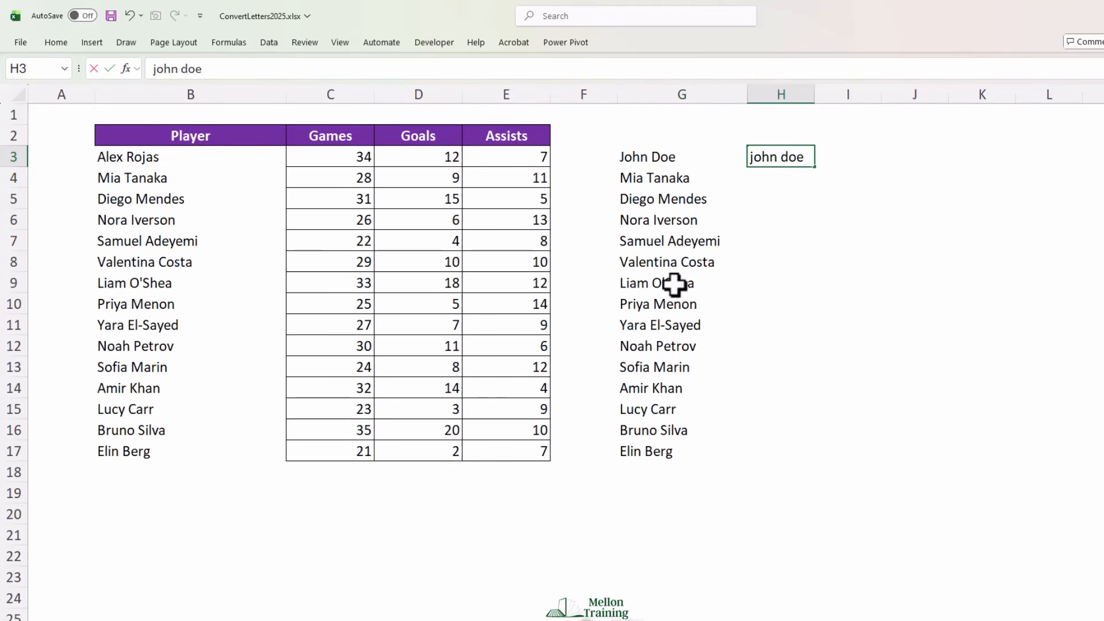
key(Return)
key(Up)
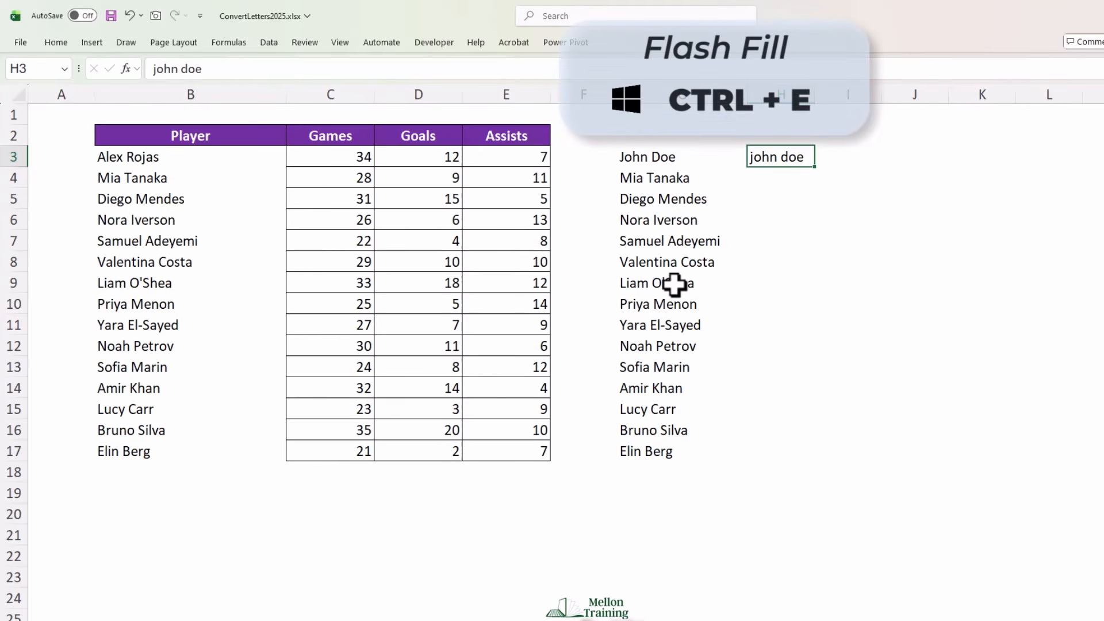
key(ctrl+e)
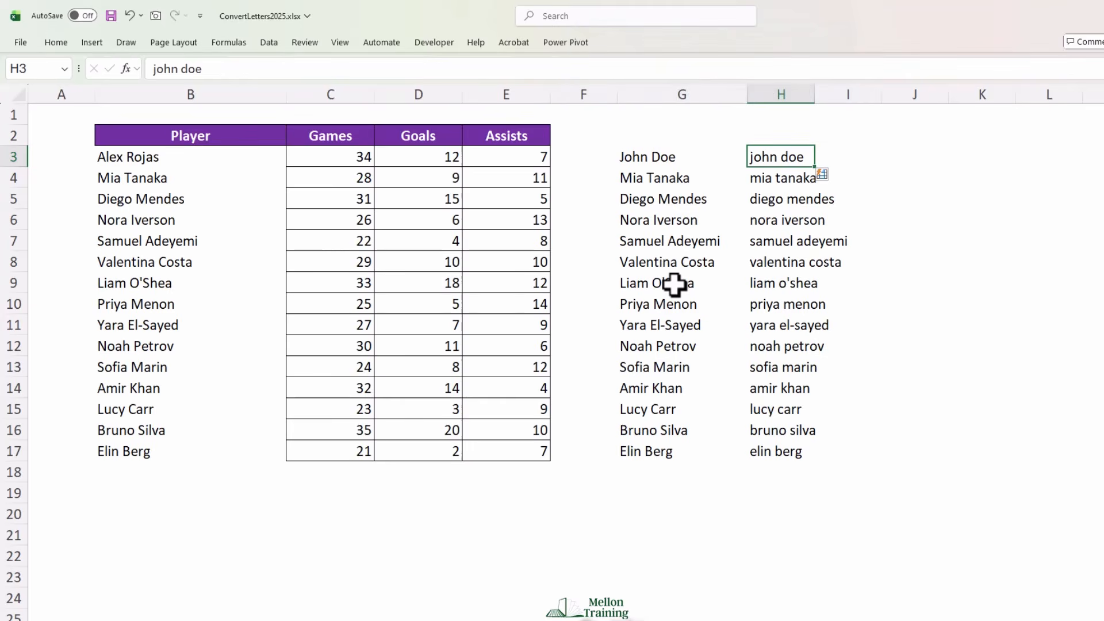